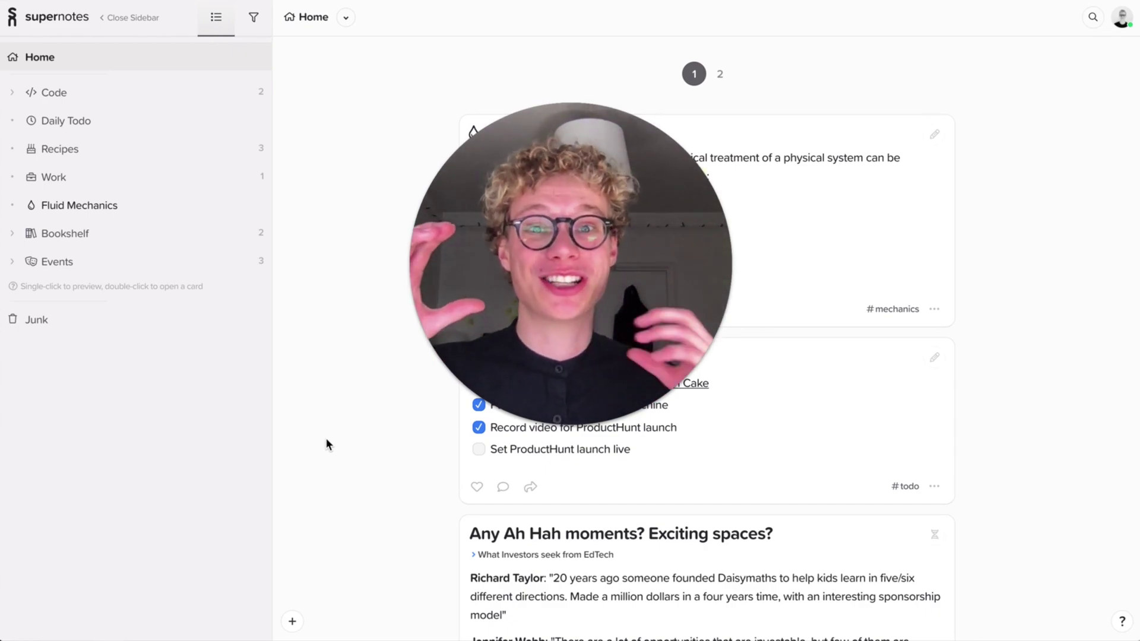
# - Expand Code in the sidebar to list its Matlab and C++ child cards
pyautogui.click(550, 422)
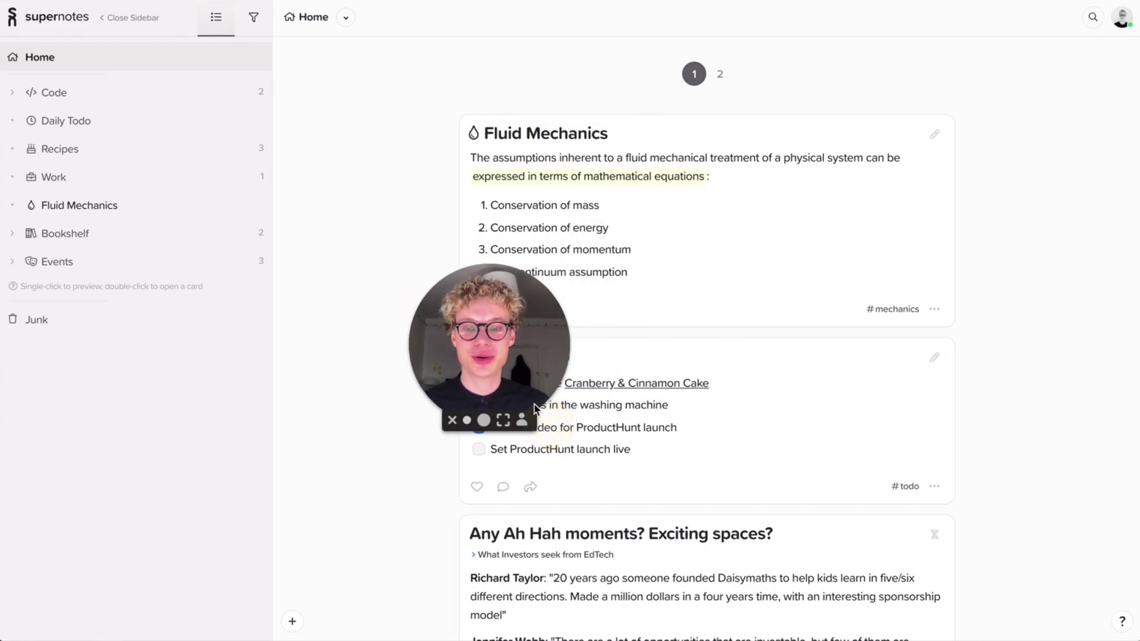
pyautogui.moveTo(550, 422); pyautogui.dragTo(133, 576)
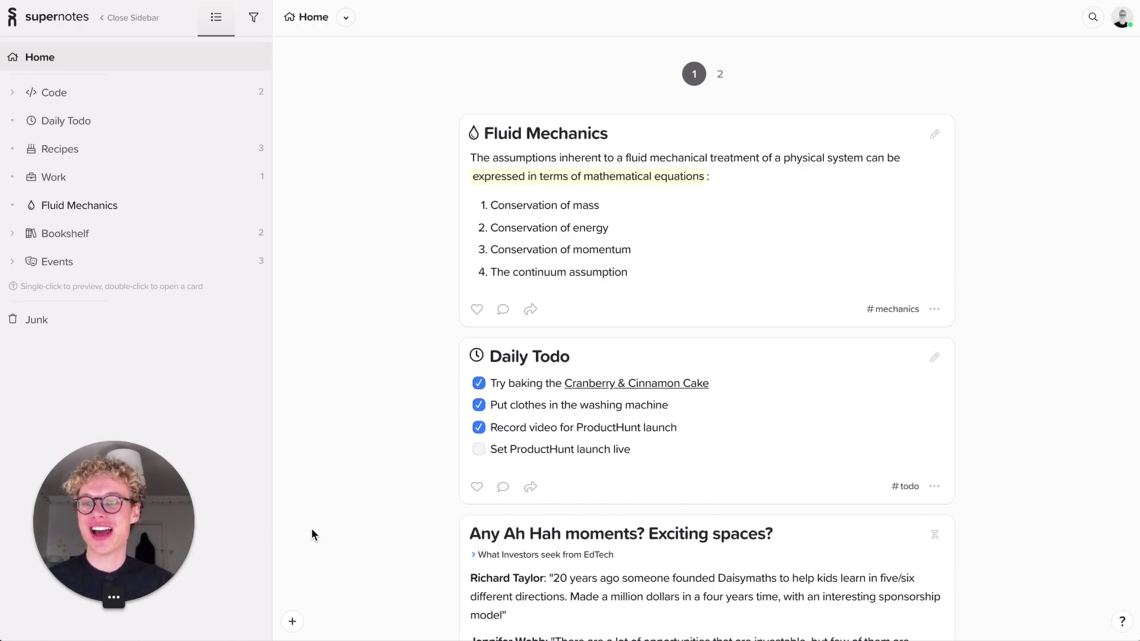
pyautogui.click(12, 95)
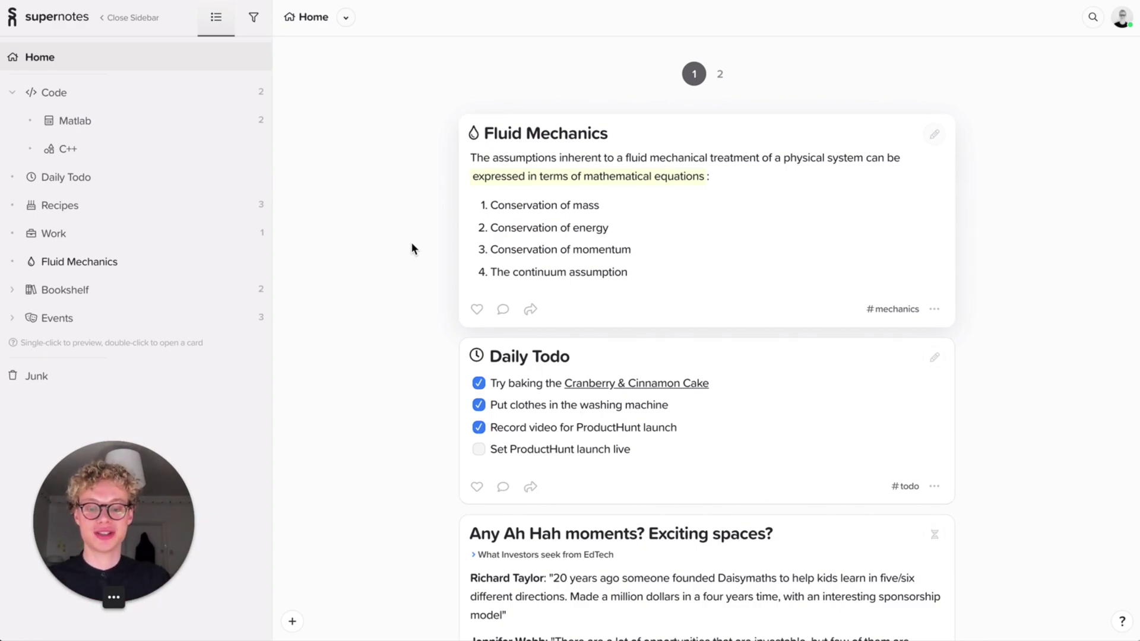
# - Start a new card titled 'Uni' and give it the University icon
pyautogui.write('nUni')
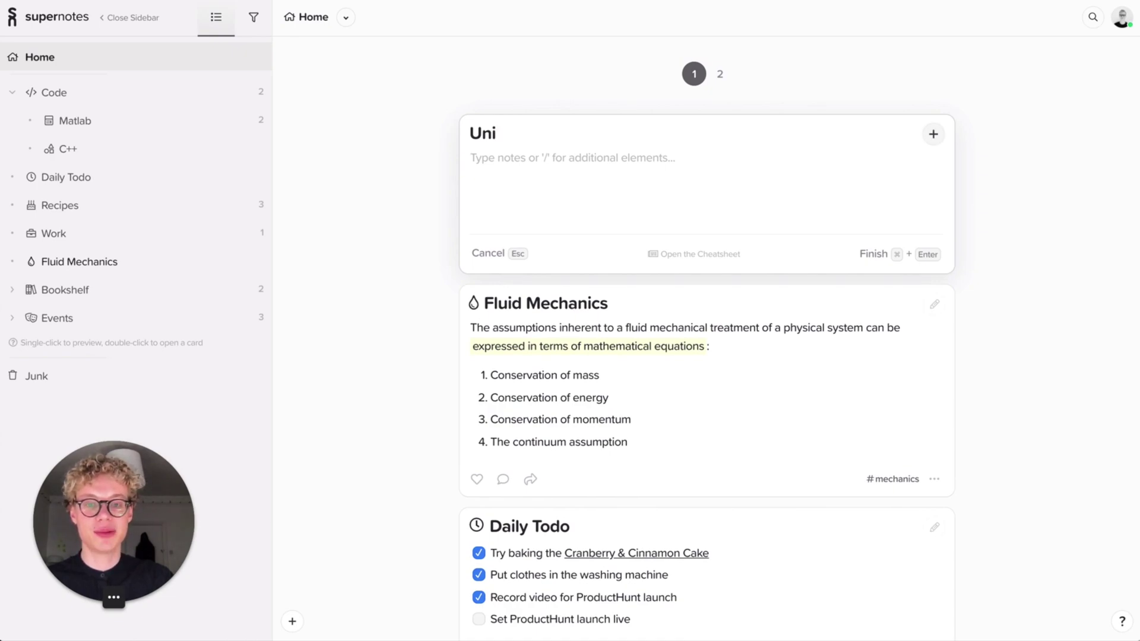
pyautogui.click(934, 135)
pyautogui.write('ico')
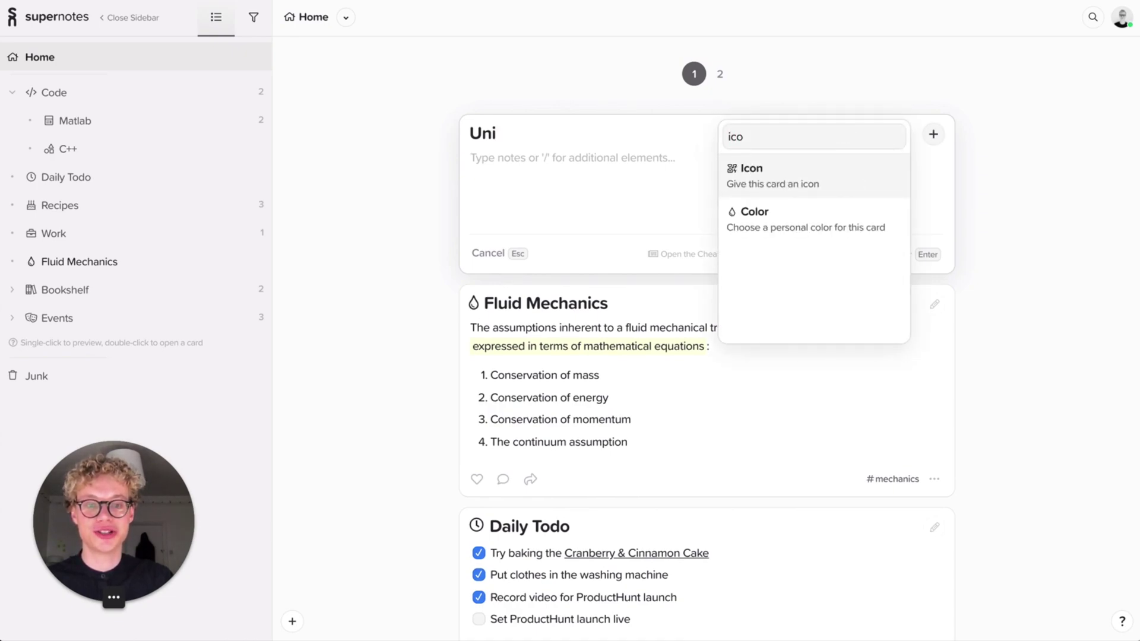
pyautogui.press('Return')
pyautogui.write('unov')
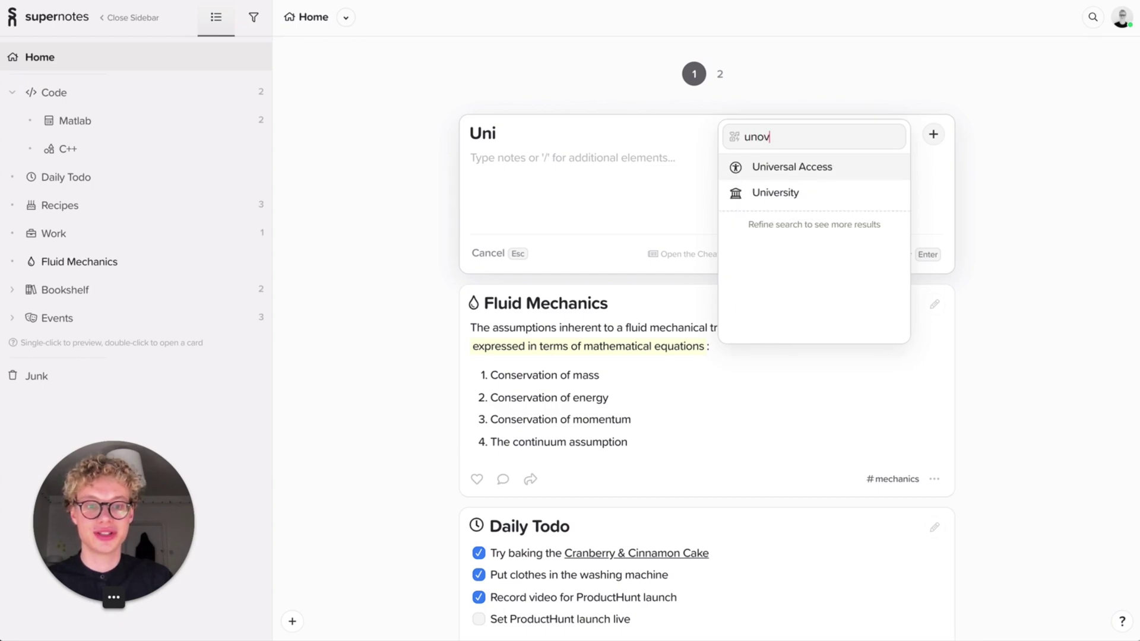
pyautogui.press('Down')
pyautogui.press('Return')
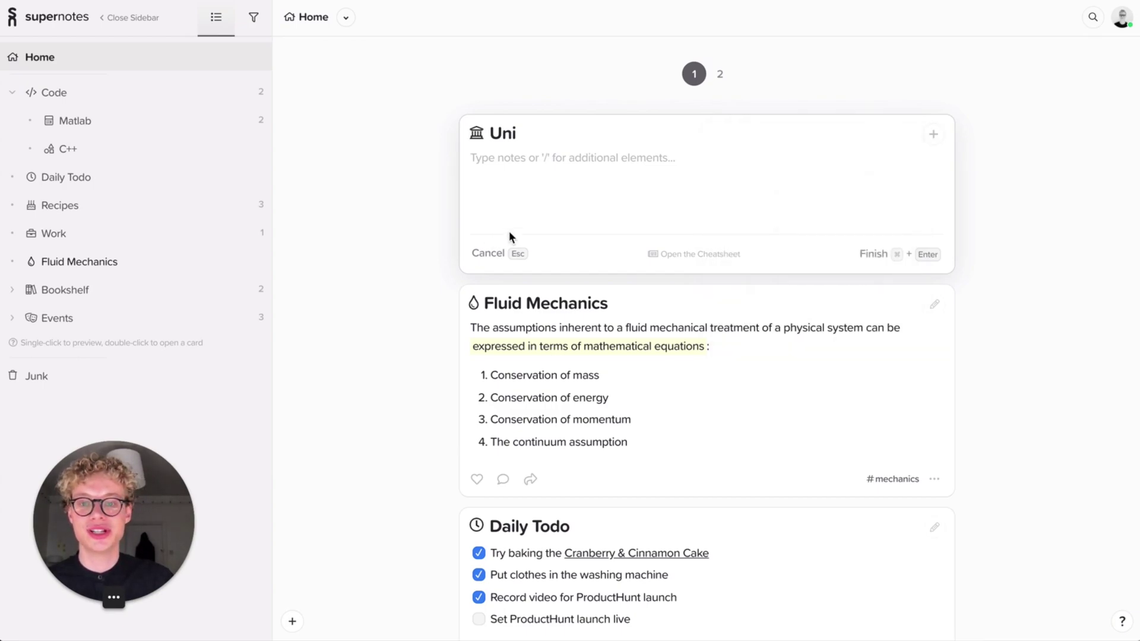
# - Write 'This houses all of my university notes.' as the Uni card's text and save it
pyautogui.write('Those')
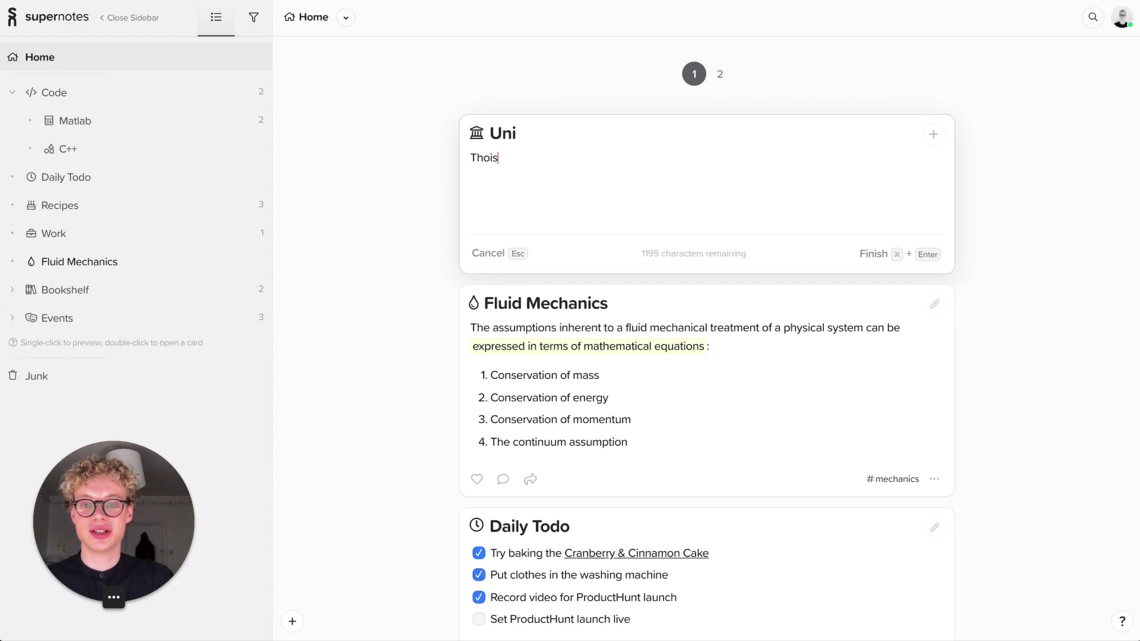
pyautogui.press('BackSpace')
pyautogui.press('BackSpace')
pyautogui.press('BackSpace')
pyautogui.write('is houses')
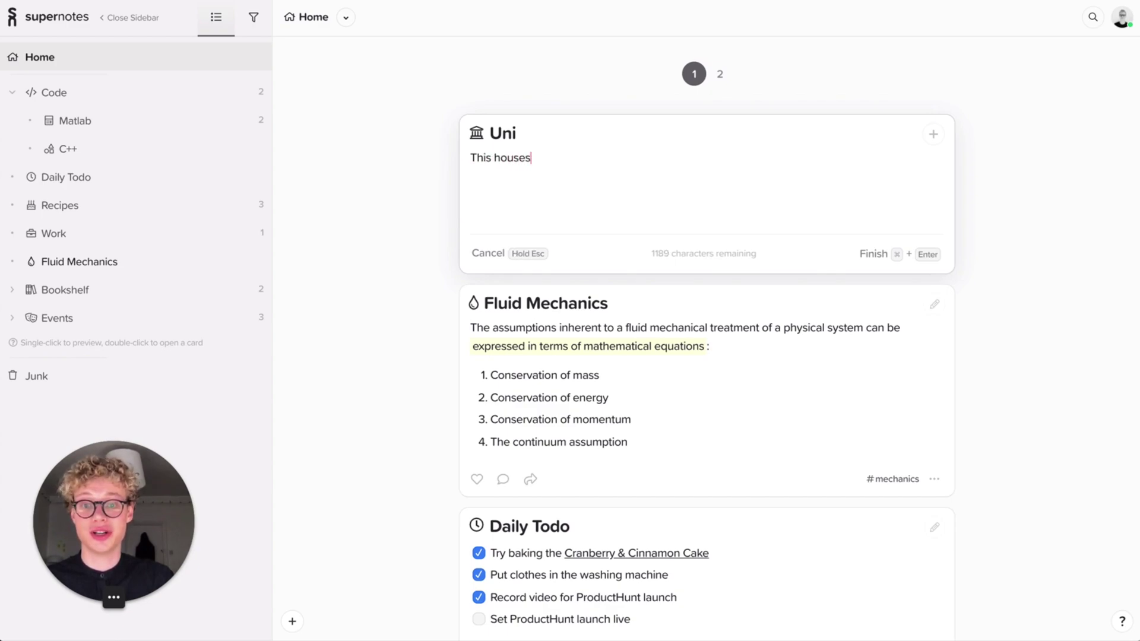
pyautogui.write(' all of my univ')
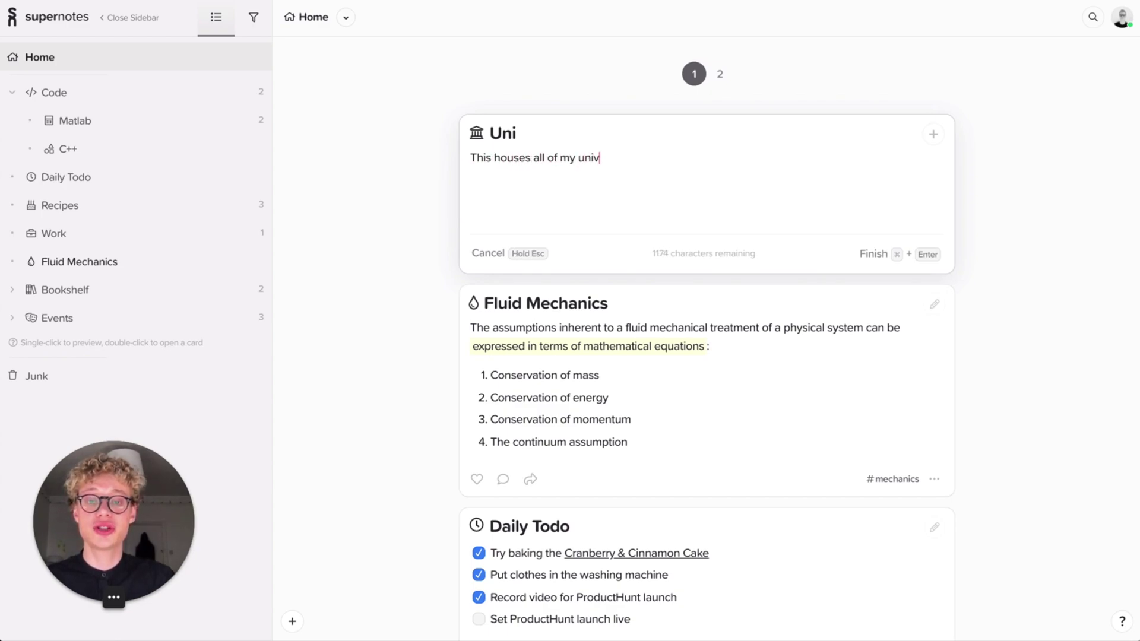
pyautogui.write('ersities')
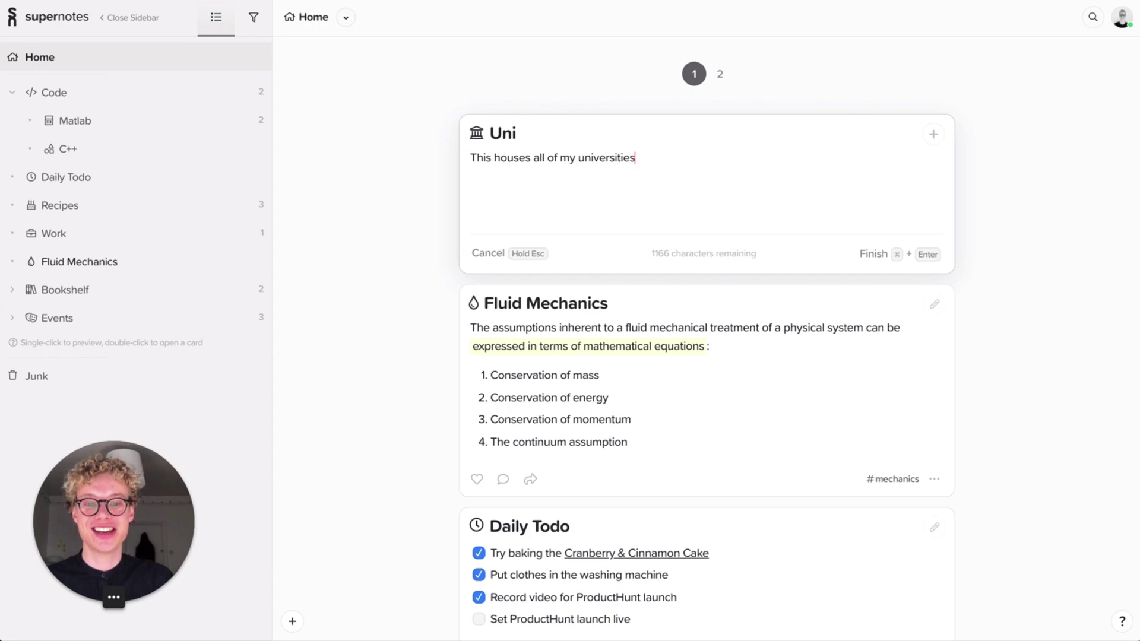
pyautogui.press('BackSpace')
pyautogui.press('BackSpace')
pyautogui.press('BackSpace')
pyautogui.write('y notes.')
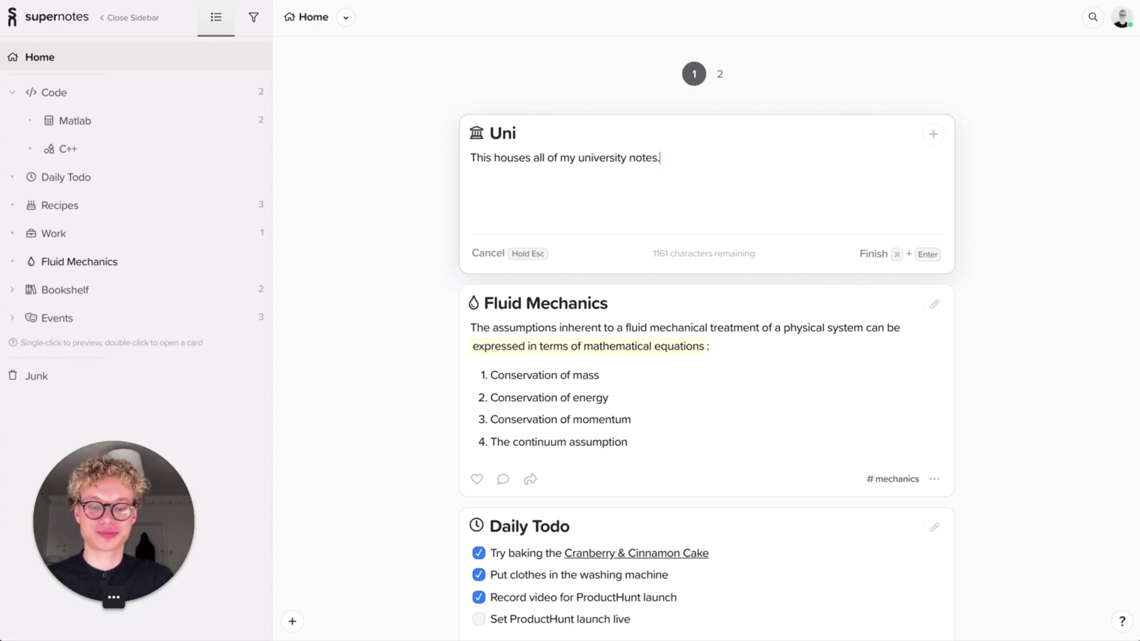
pyautogui.press('super+Return')
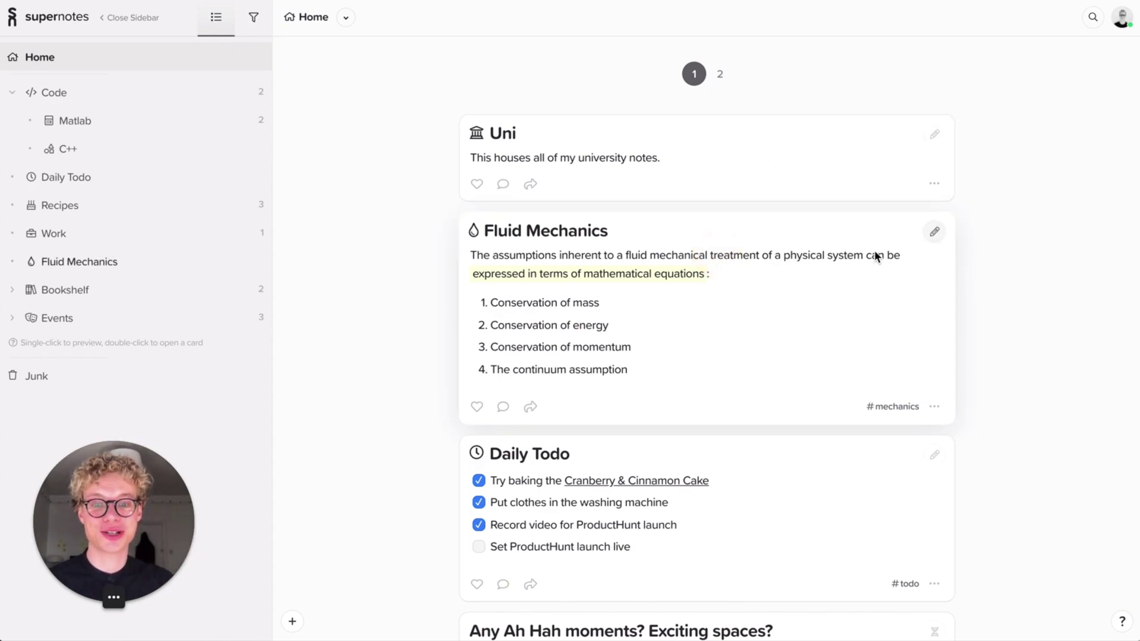
# - Make Uni the parent of the Fluid Mechanics card
pyautogui.click(934, 236)
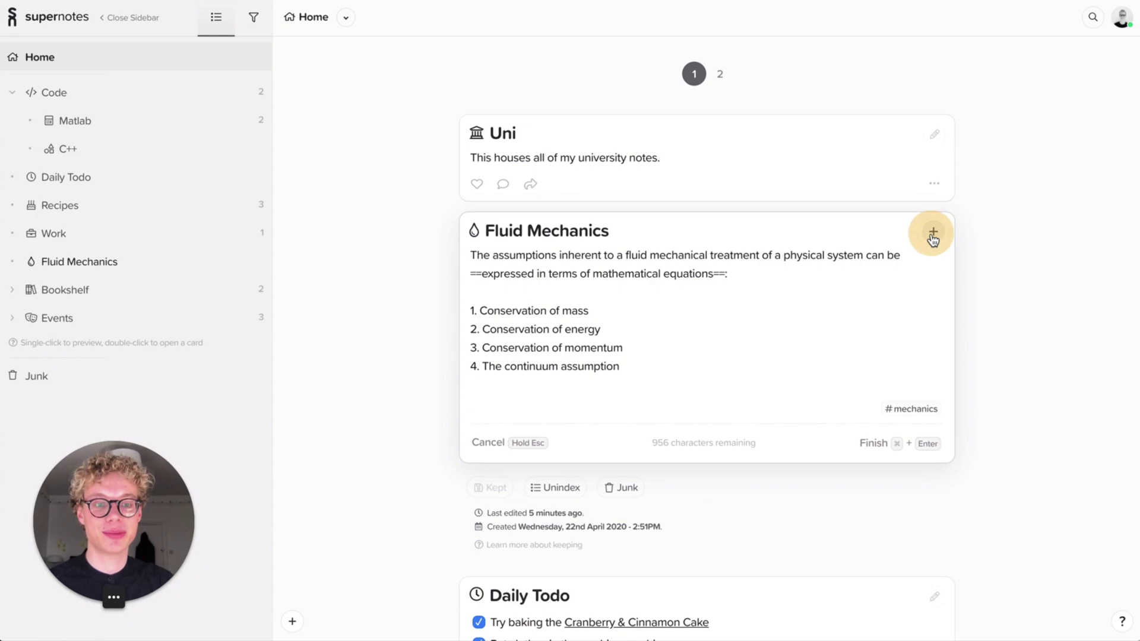
pyautogui.click(932, 238)
pyautogui.scroll(-2, 757, 386)
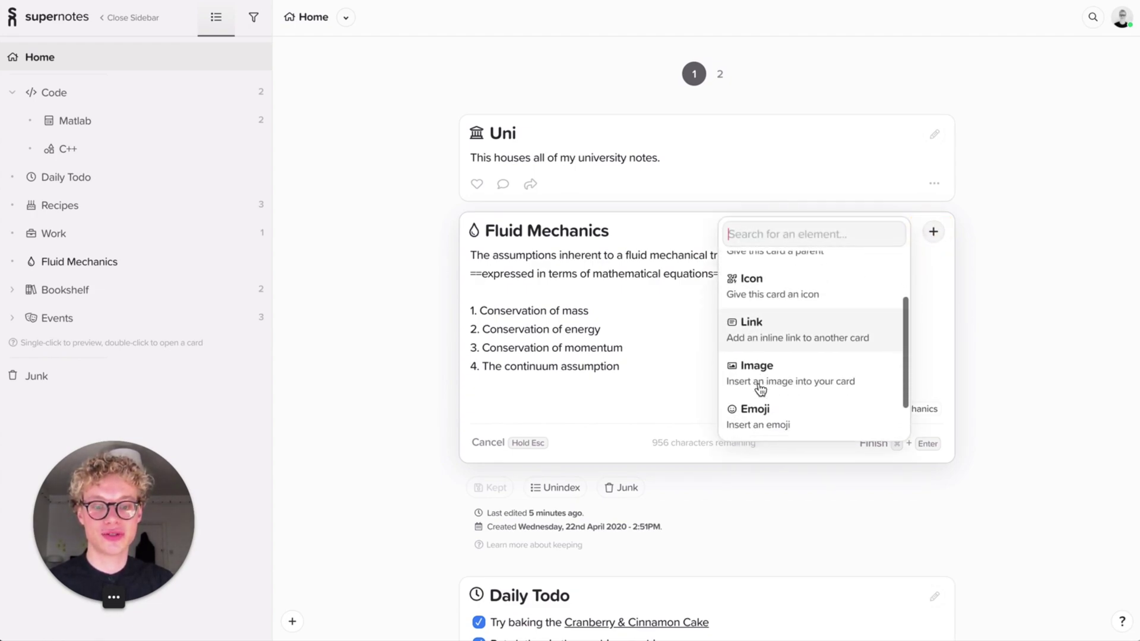
pyautogui.scroll(1, 761, 387)
pyautogui.click(766, 297)
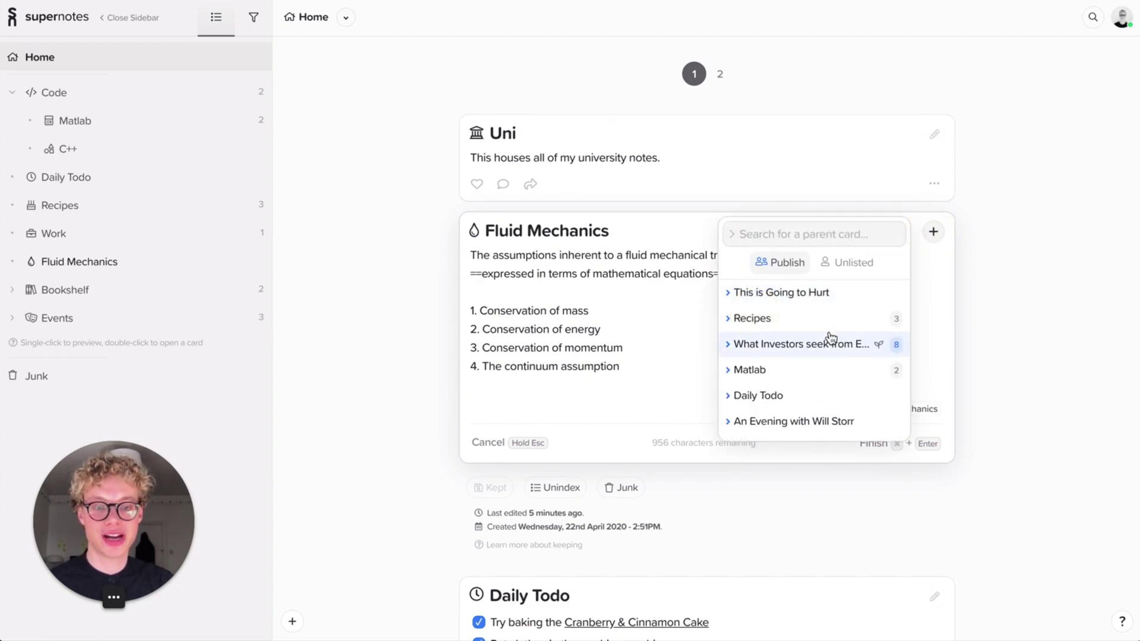
pyautogui.scroll(-2, 832, 338)
pyautogui.write('uni')
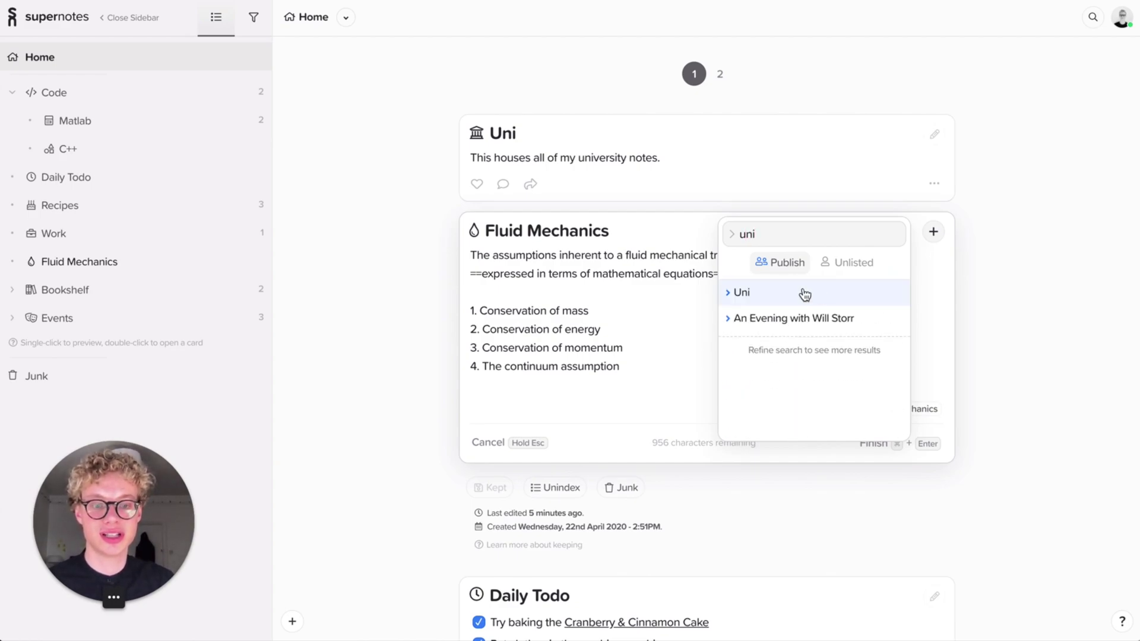
pyautogui.click(791, 294)
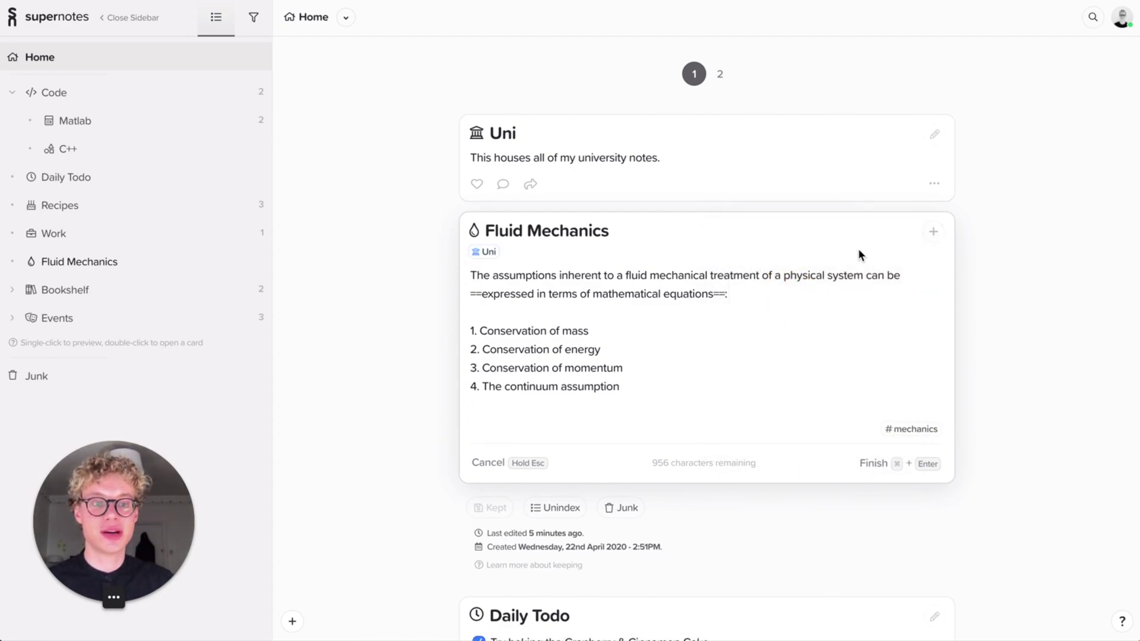
# - Cut Uni as Fluid Mechanics' parent, then start choosing a parent again
pyautogui.click(931, 229)
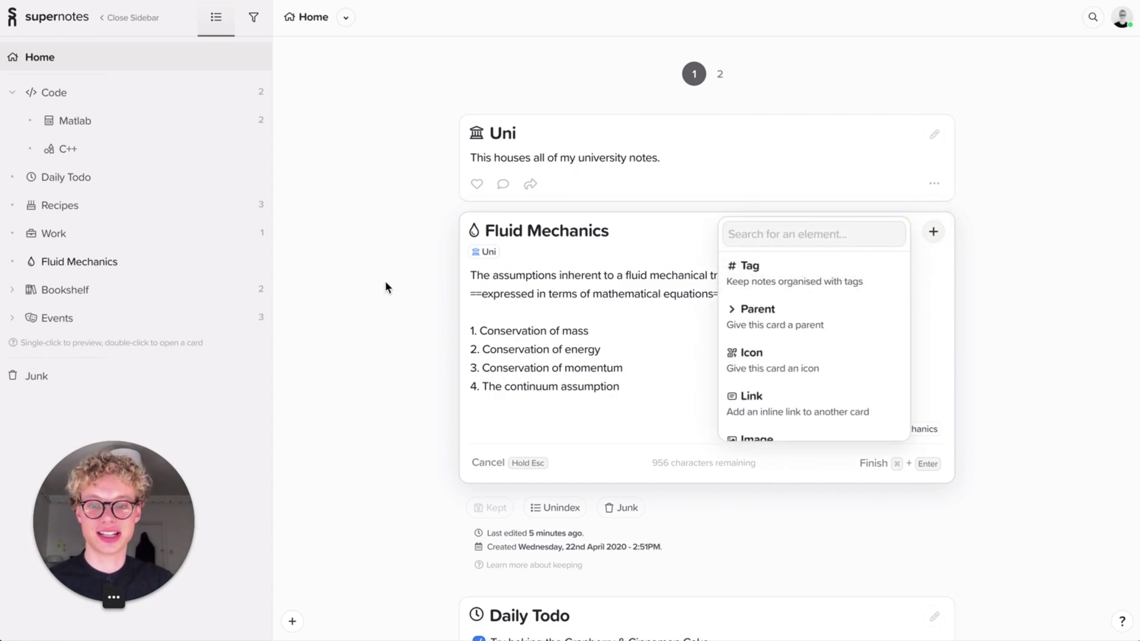
pyautogui.click(486, 253)
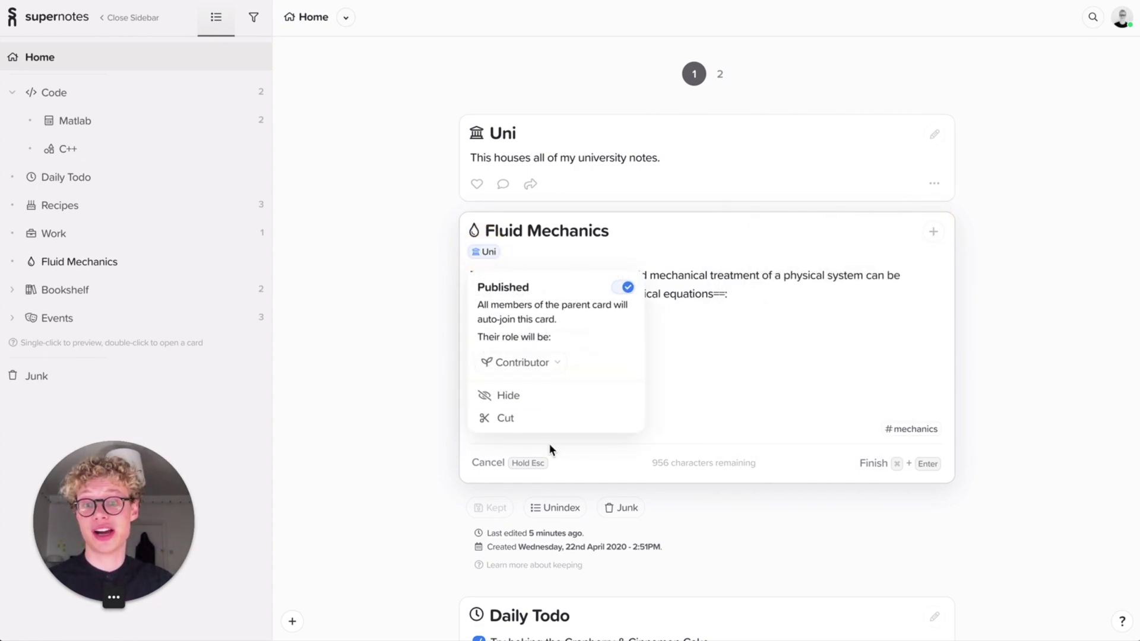
pyautogui.click(501, 420)
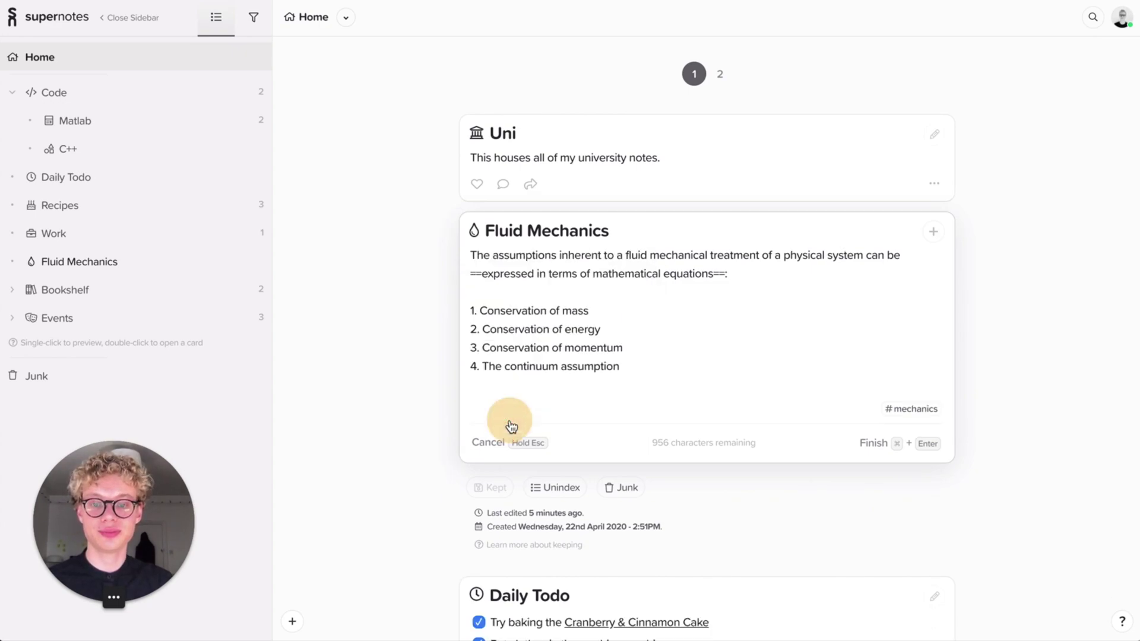
pyautogui.click(929, 232)
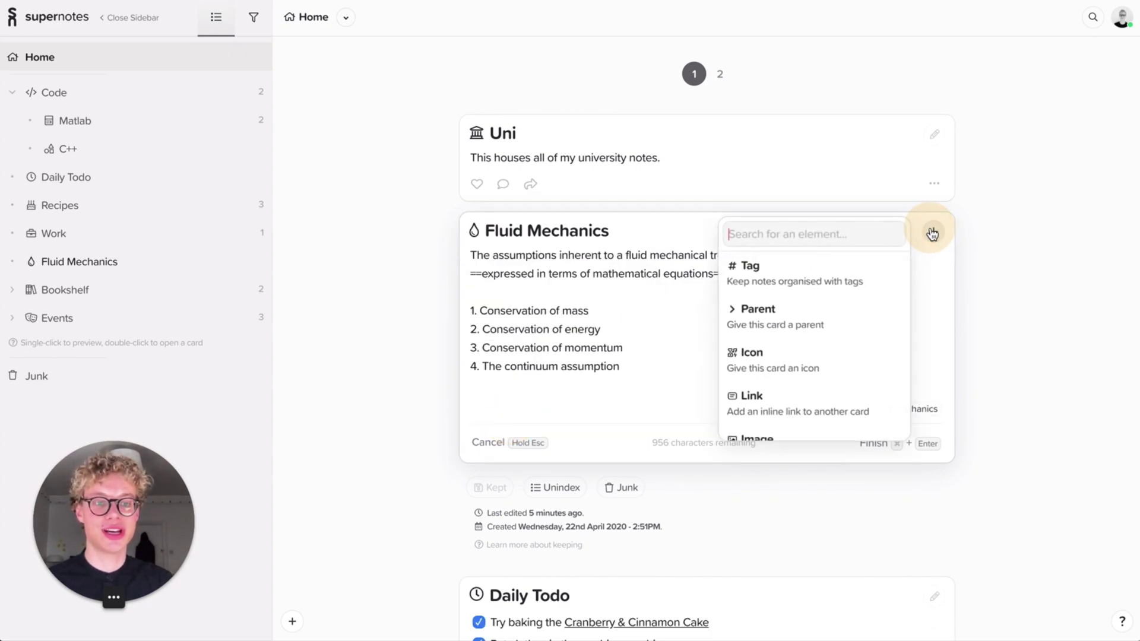
pyautogui.click(819, 328)
# - Search 'uni' for a parent, listing Uni and An Evening with Will Storr
pyautogui.write('uni')
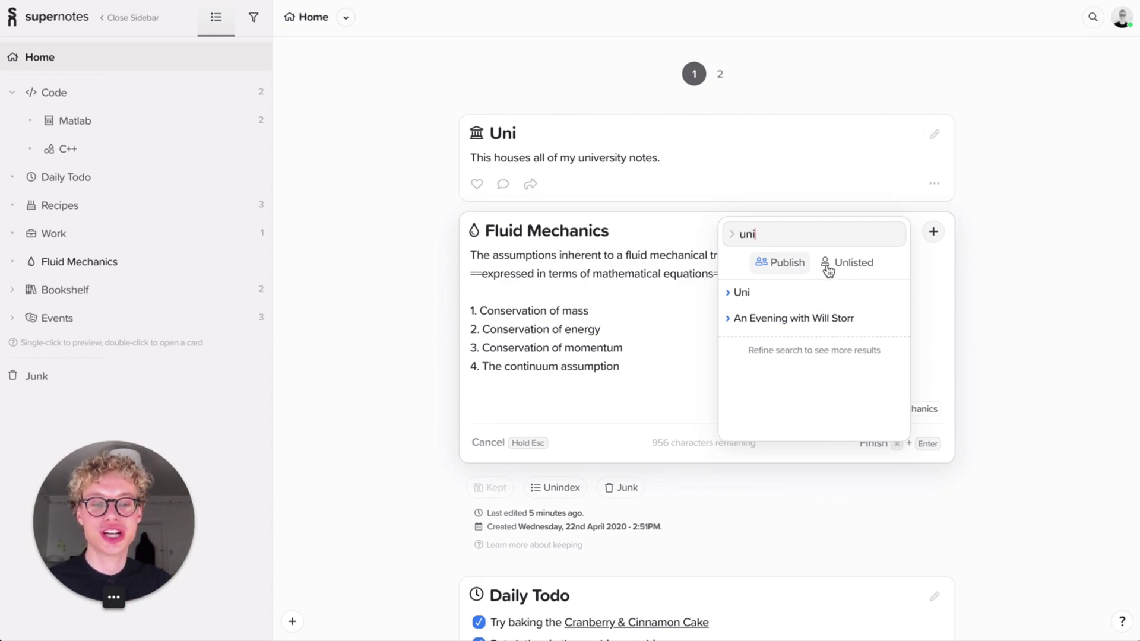
# - Attach Uni as Fluid Mechanics' parent, keep the link Published, and save the card
pyautogui.click(754, 294)
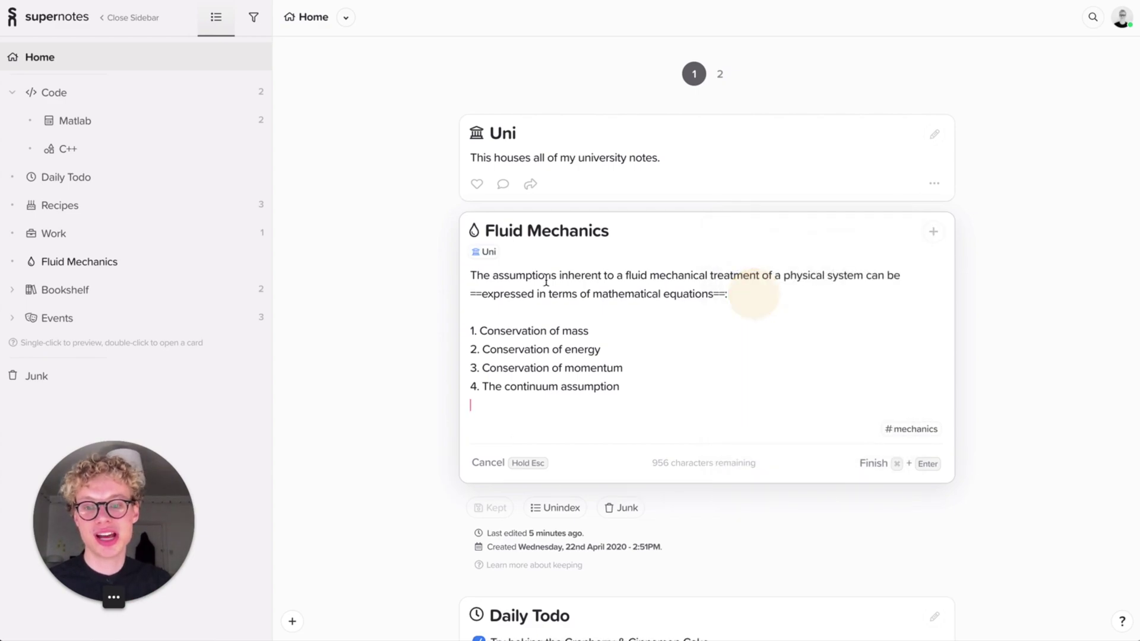
pyautogui.click(482, 252)
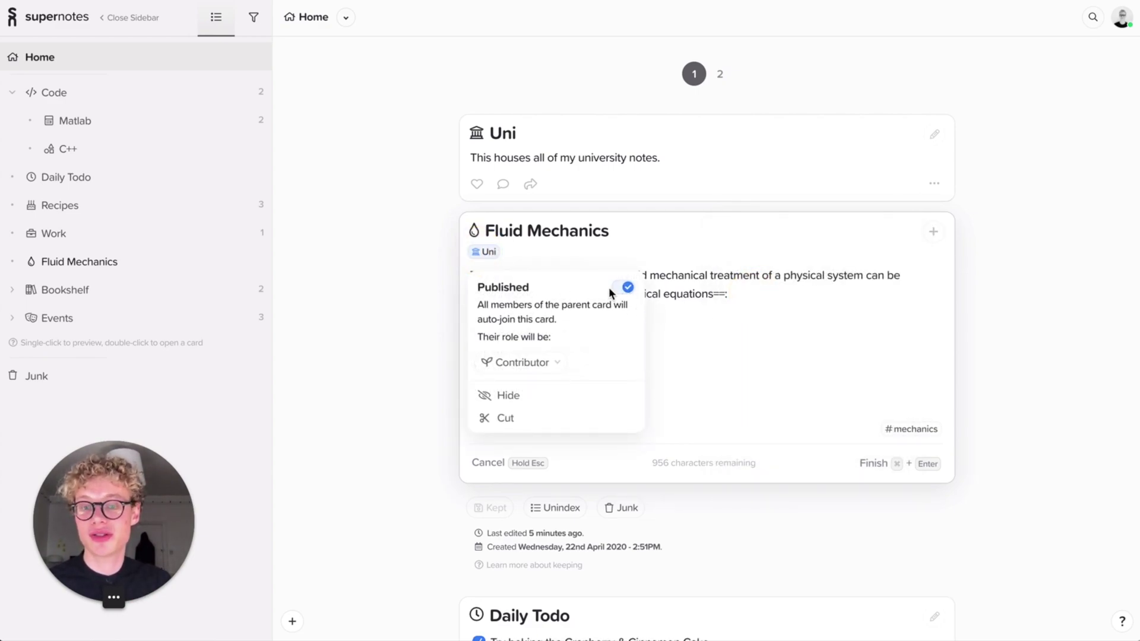
pyautogui.click(623, 288)
pyautogui.click(623, 288)
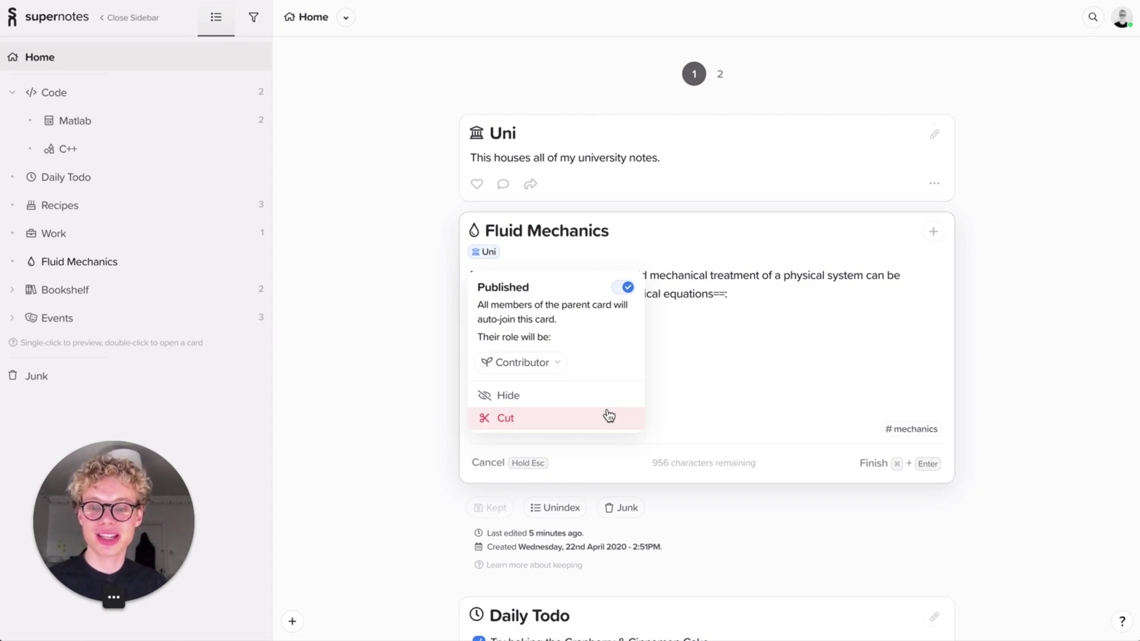
pyautogui.click(810, 336)
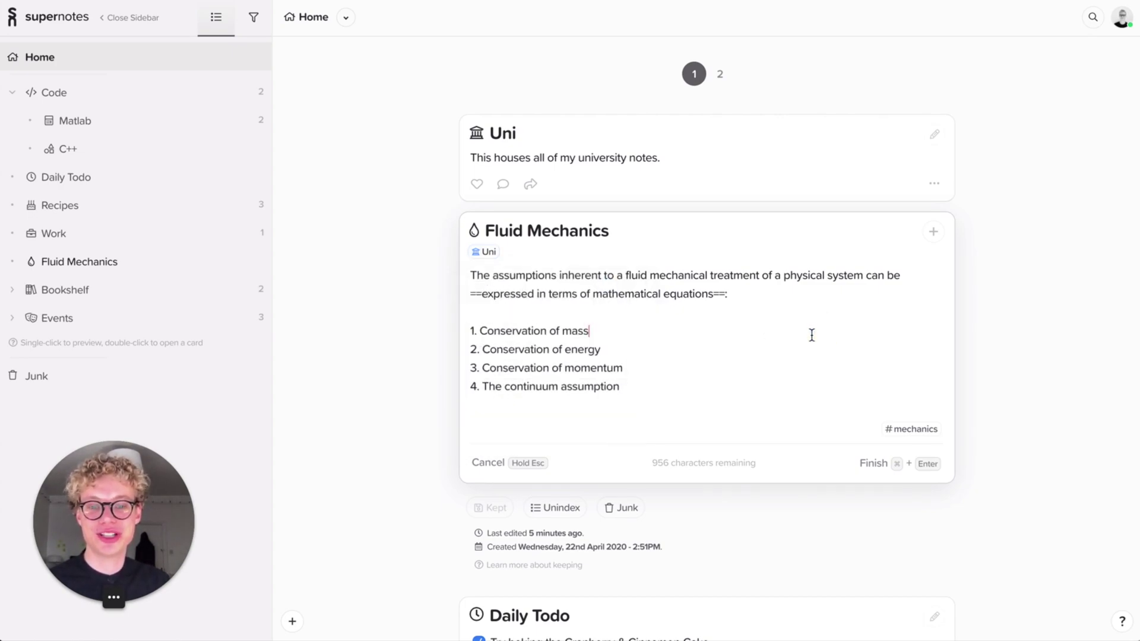
pyautogui.click(881, 465)
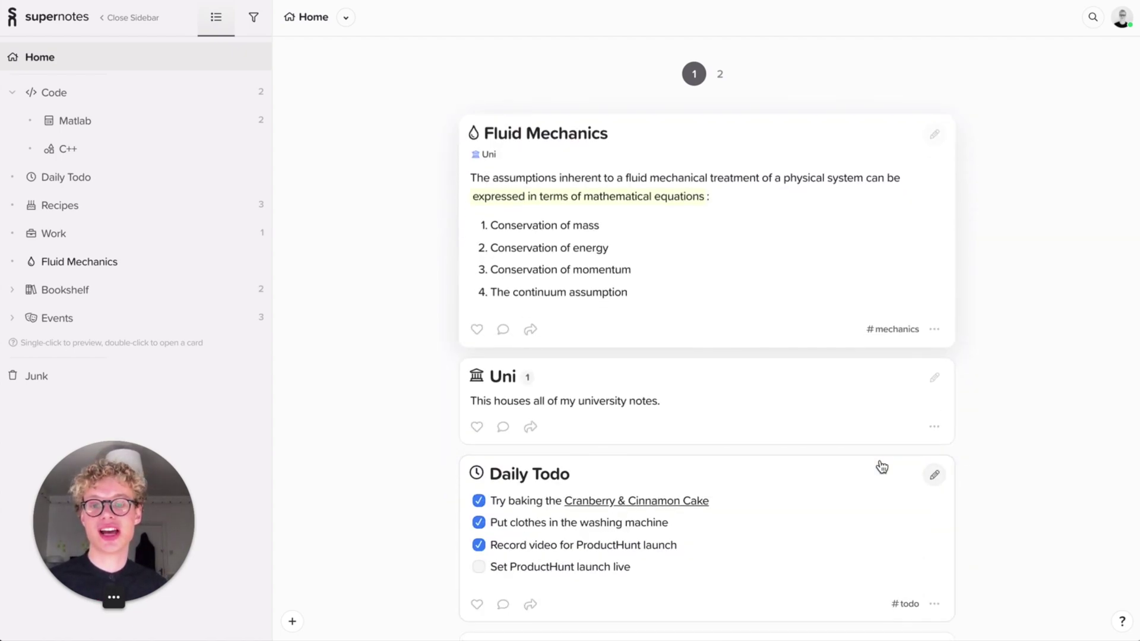
# - Check the Uni card's child count, then search the cards for 'matlab'
pyautogui.click(794, 436)
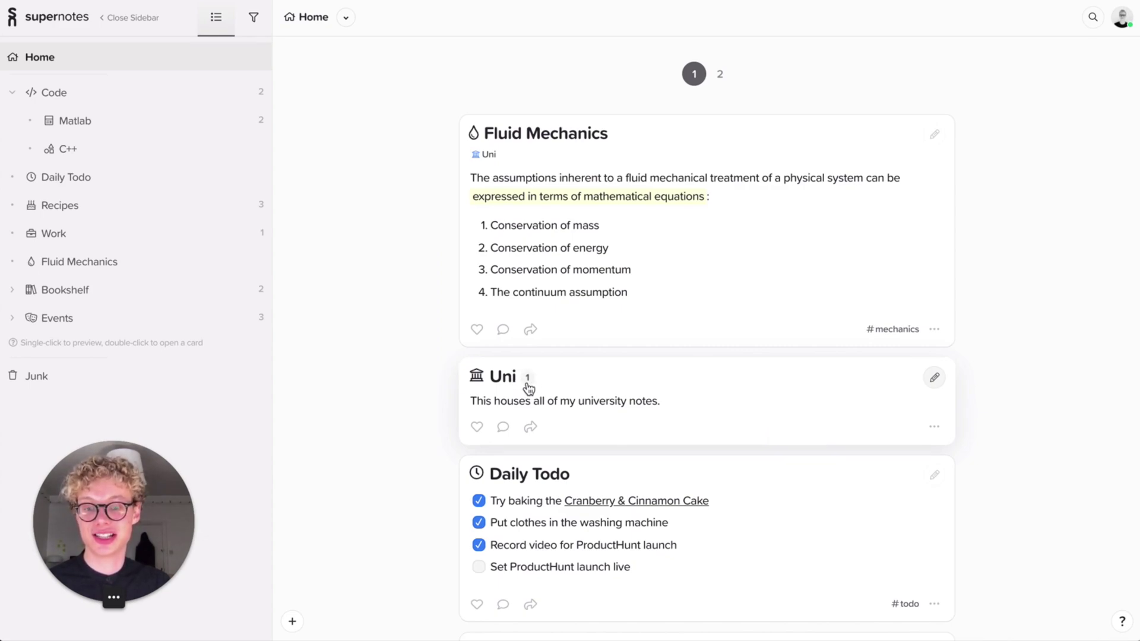
pyautogui.scroll(-5, 534, 388)
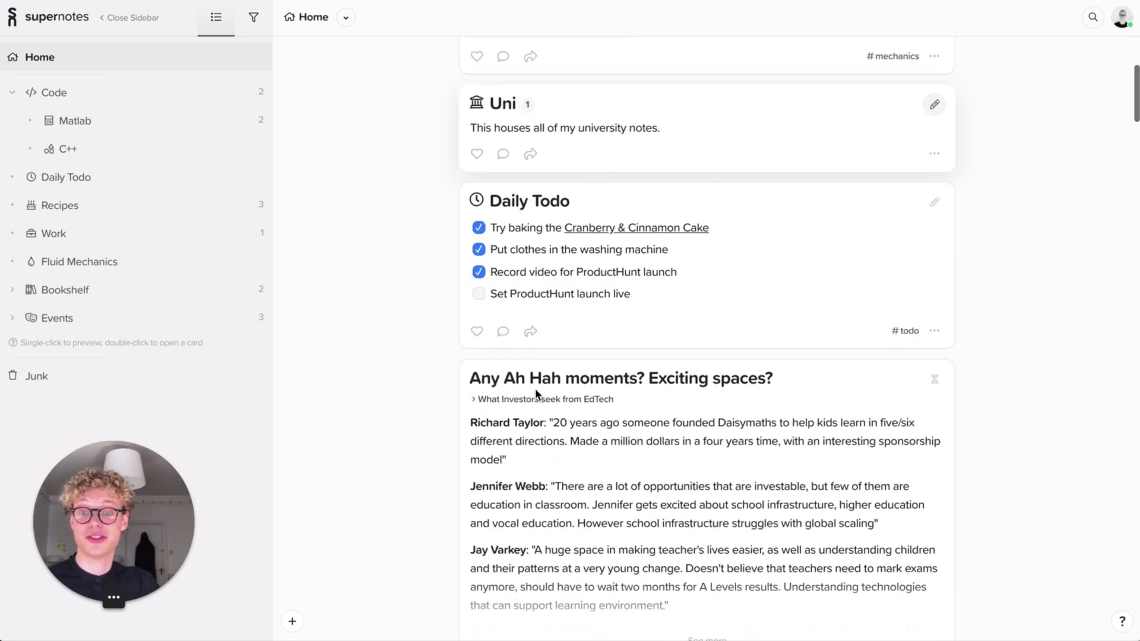
pyautogui.scroll(5, 858, 224)
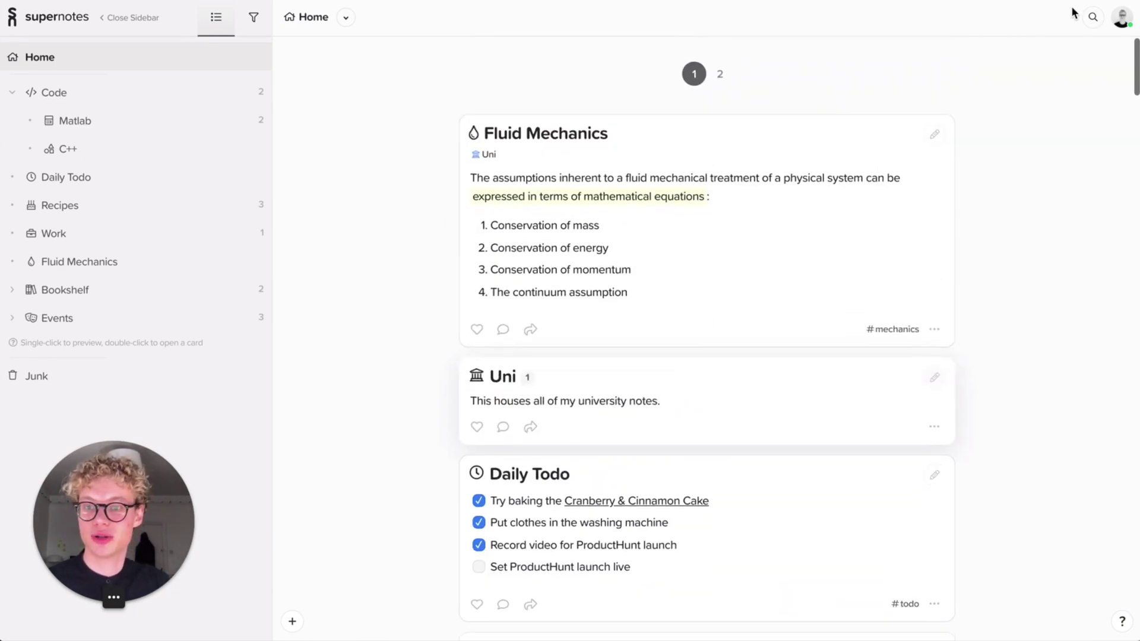
pyautogui.click(1088, 22)
pyautogui.write('mat')
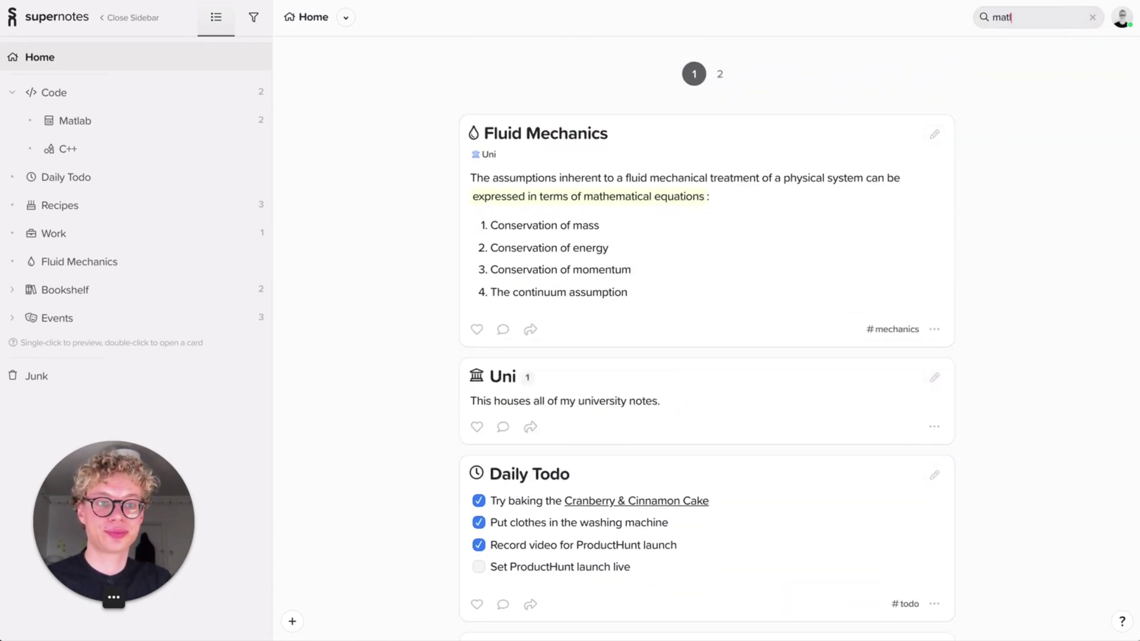
pyautogui.write('lab')
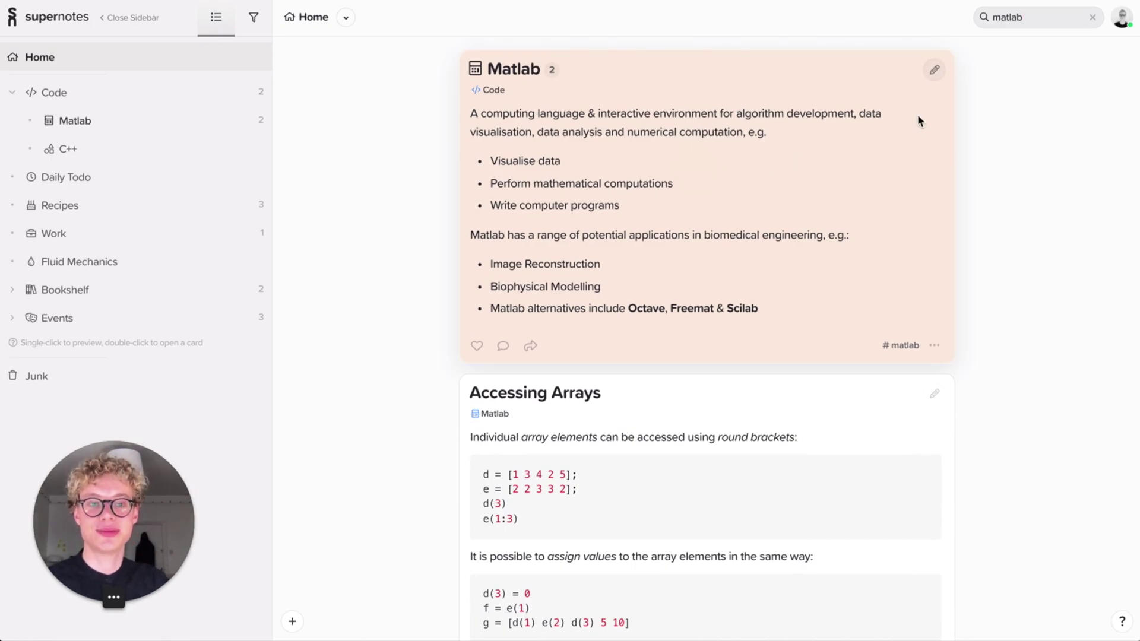
# - Add Uni as a second parent of the Matlab card, save it, and preview Uni
pyautogui.click(934, 73)
pyautogui.click(933, 72)
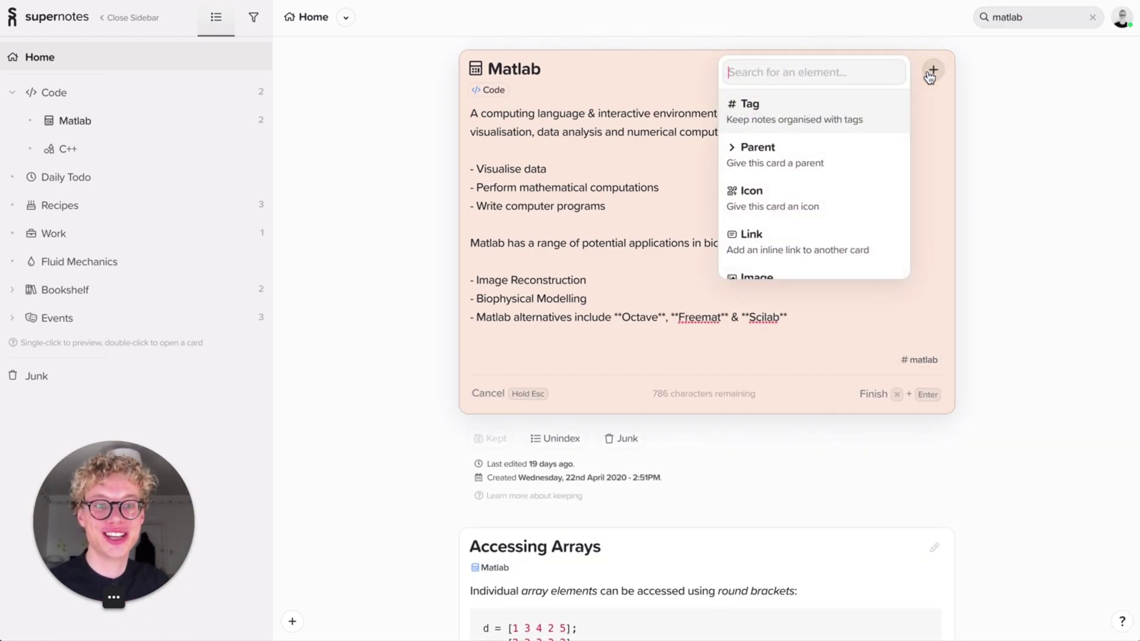
pyautogui.click(820, 148)
pyautogui.write('uni')
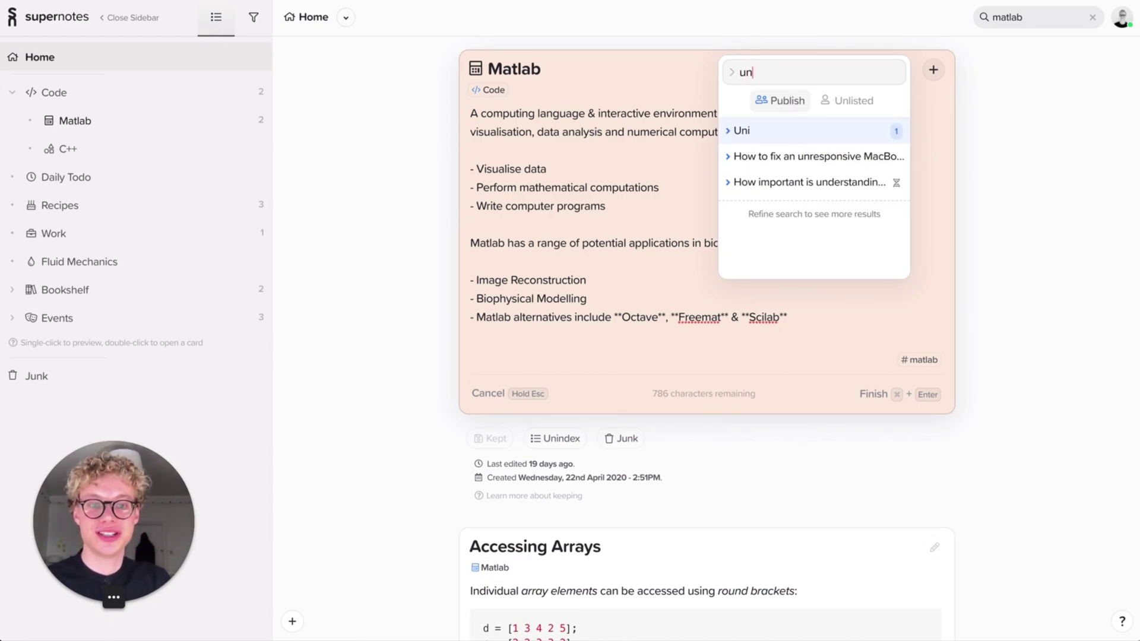
pyautogui.click(807, 131)
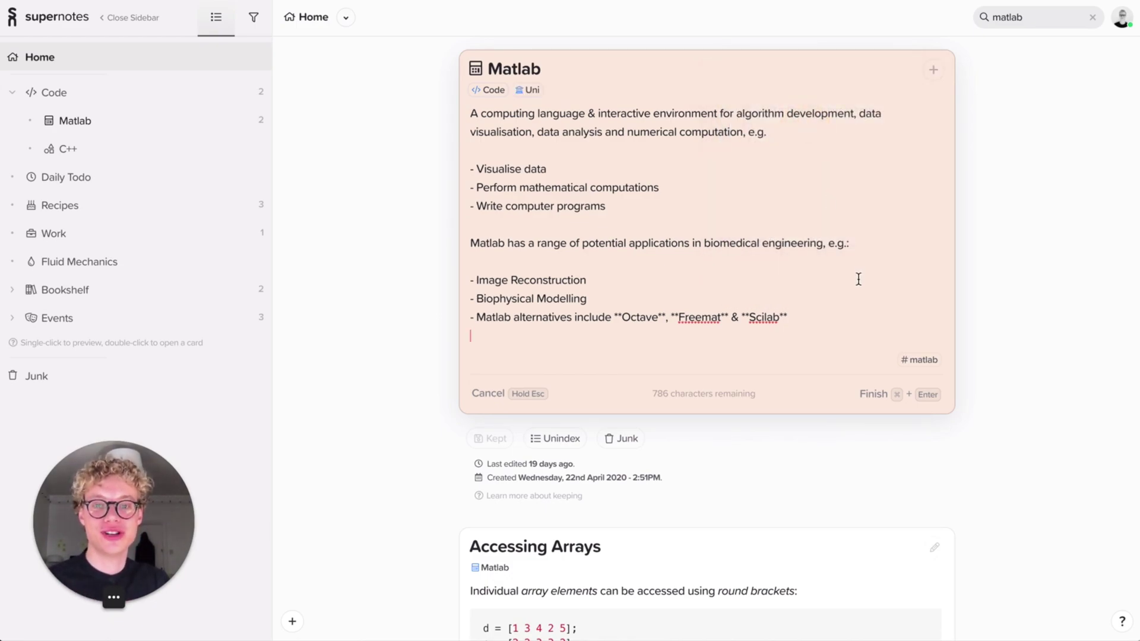
pyautogui.click(870, 395)
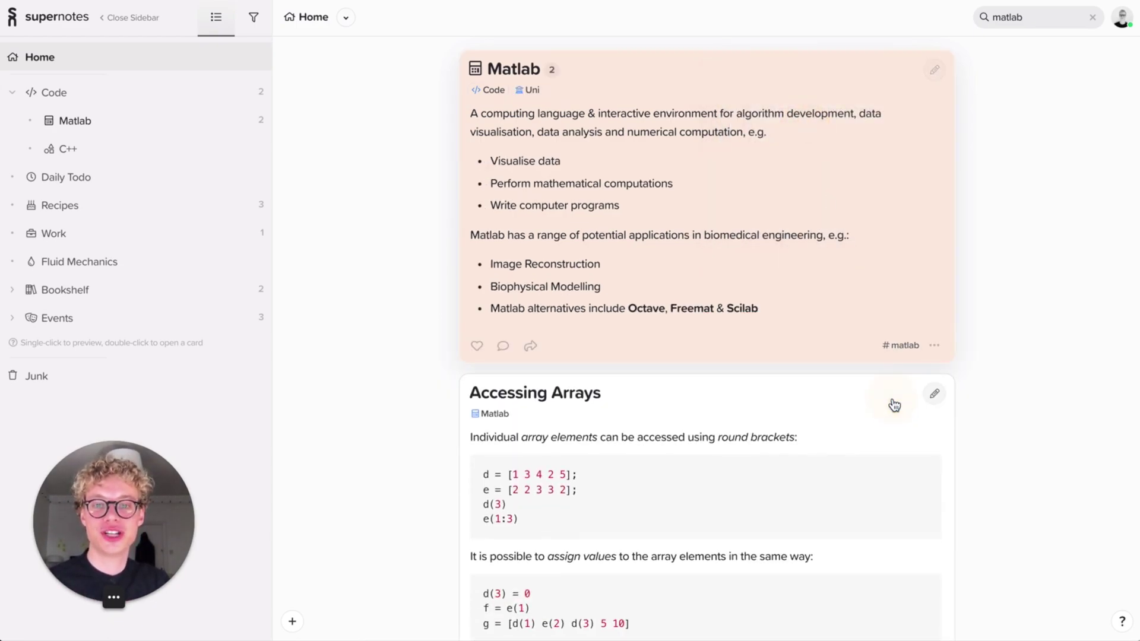
pyautogui.click(527, 90)
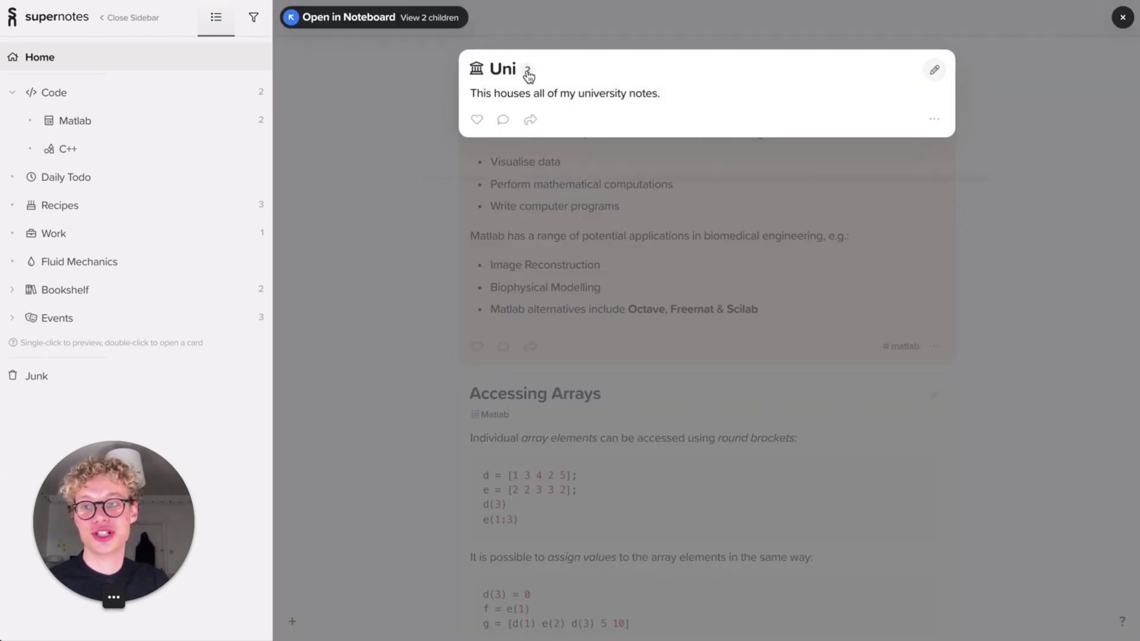
# - Close the preview, collapse Code in the sidebar, and clear the matlab search
pyautogui.click(429, 226)
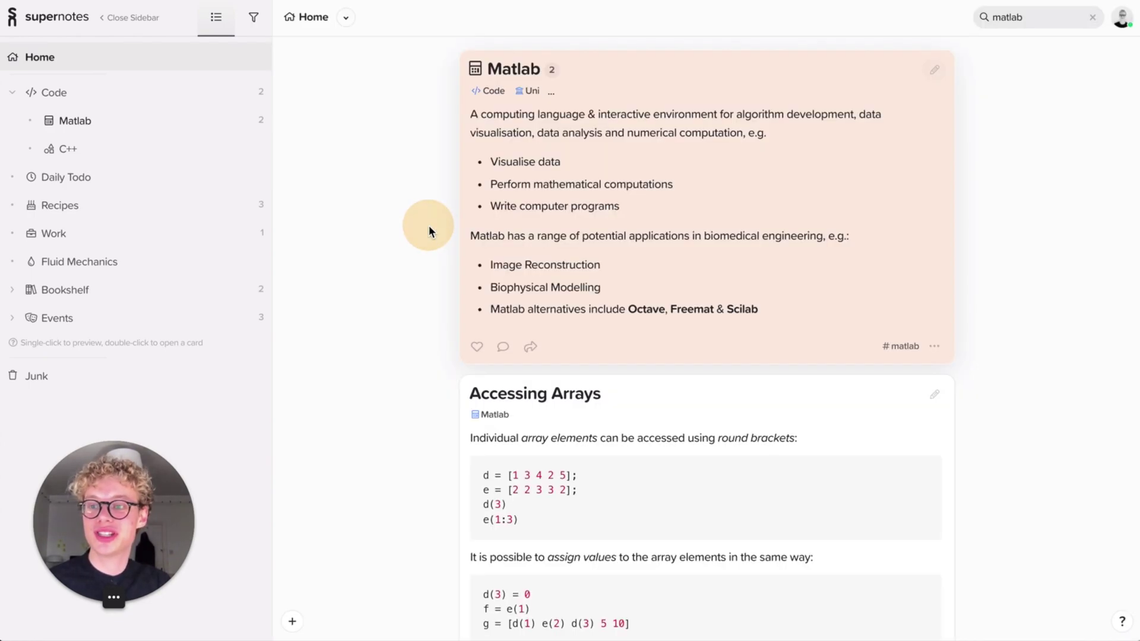
pyautogui.click(12, 93)
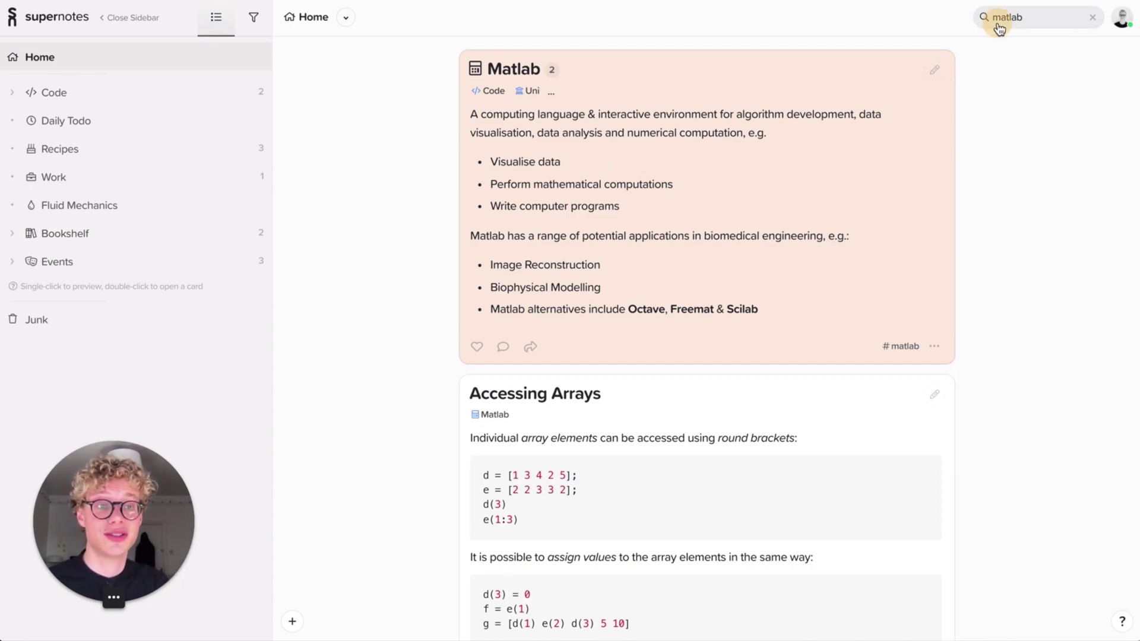
pyautogui.click(1092, 17)
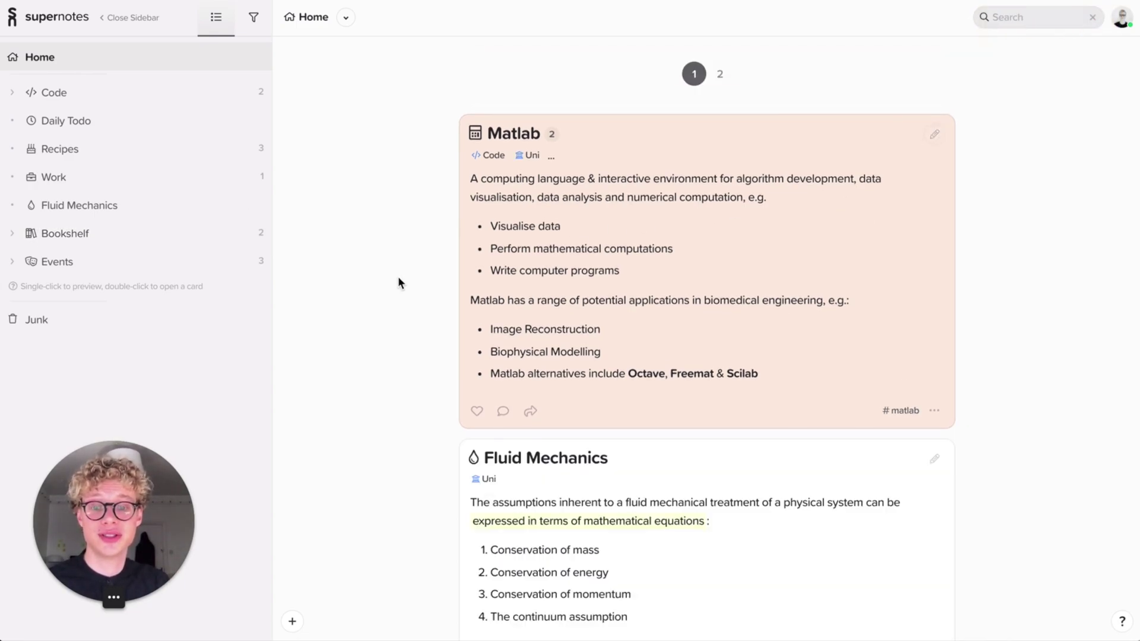
pyautogui.scroll(-4, 398, 282)
# - Open Uni as its own noteboard showing the Fluid Mechanics and Matlab children
pyautogui.click(695, 400)
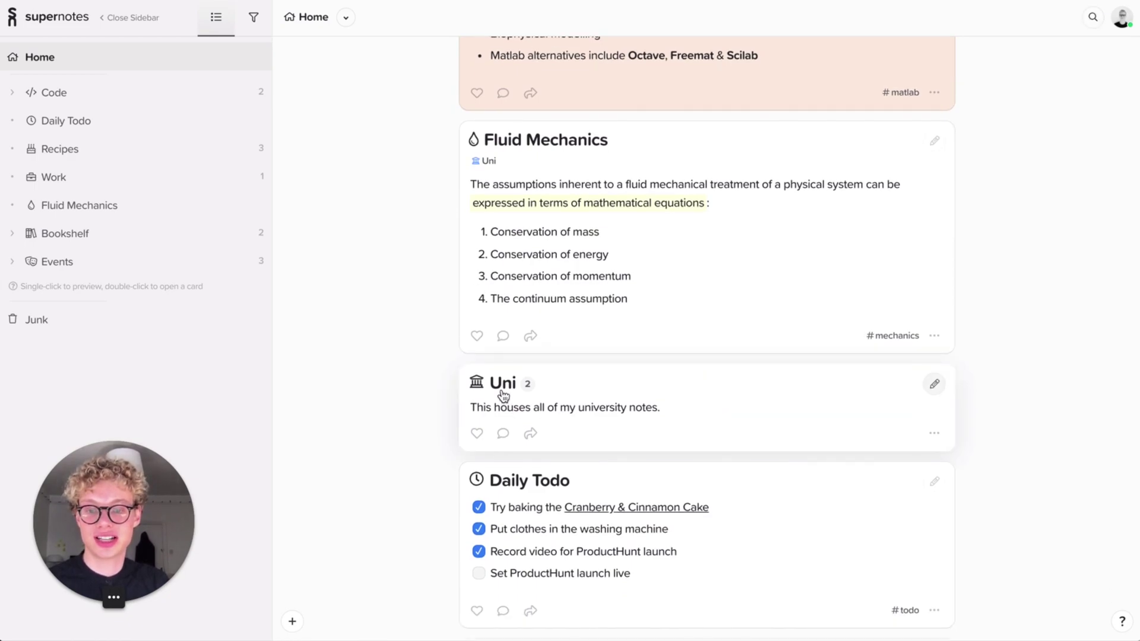
pyautogui.click(502, 386)
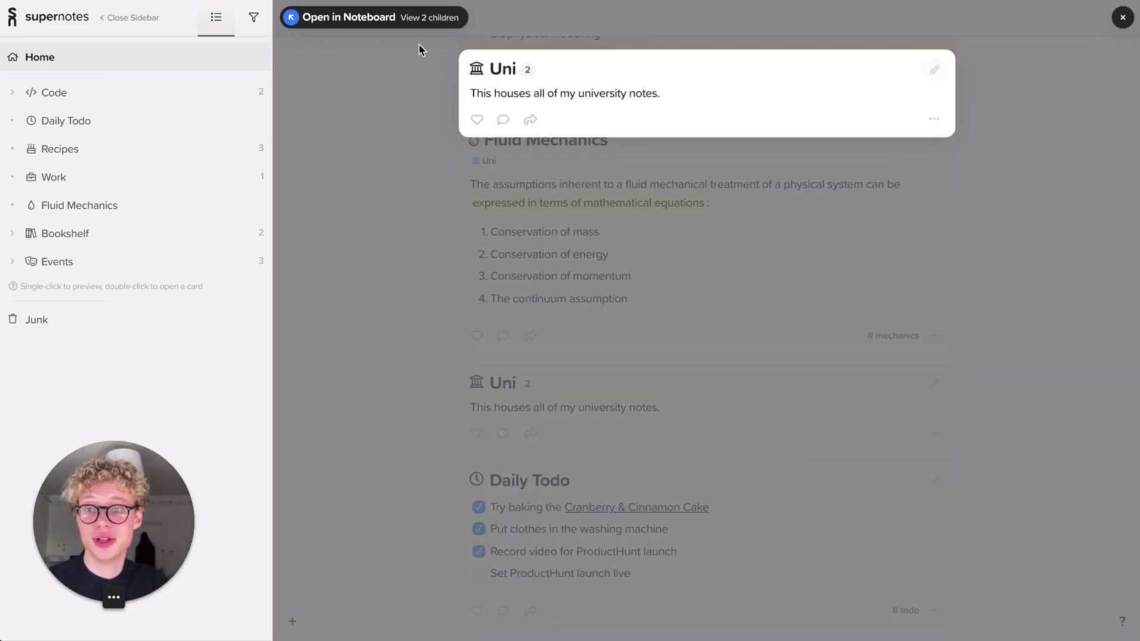
pyautogui.click(376, 18)
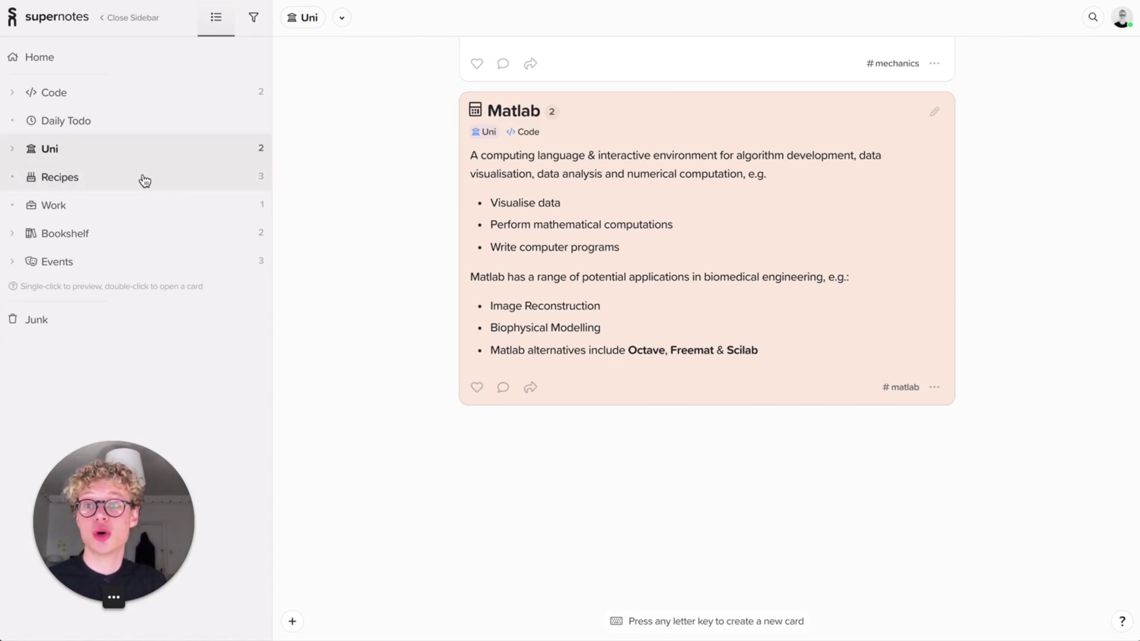
pyautogui.click(131, 150)
pyautogui.click(934, 118)
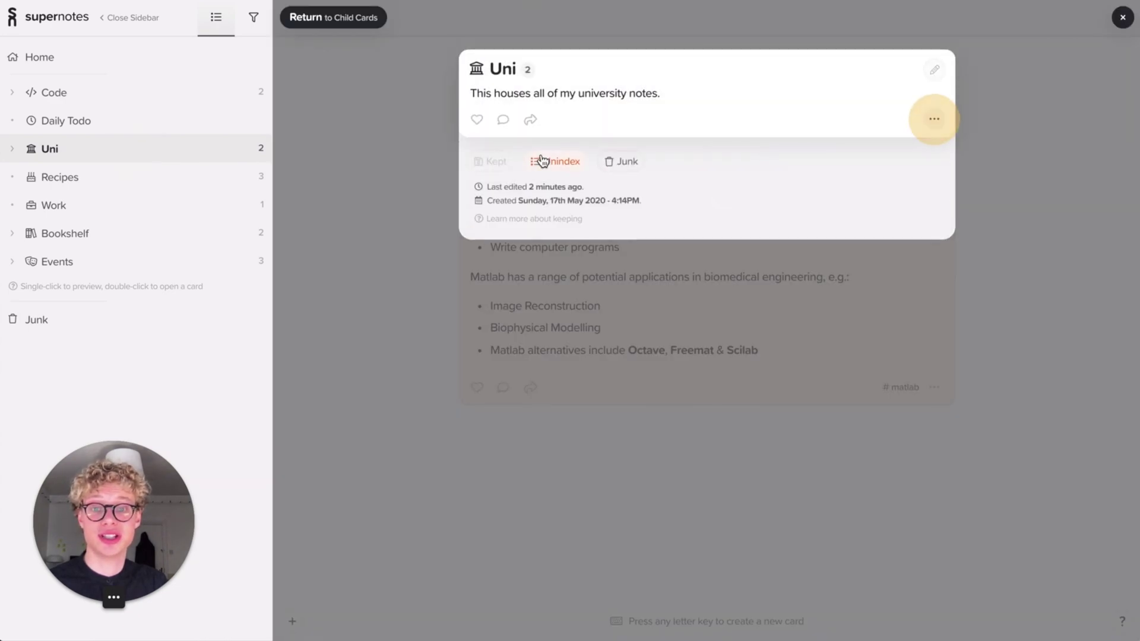
pyautogui.click(410, 194)
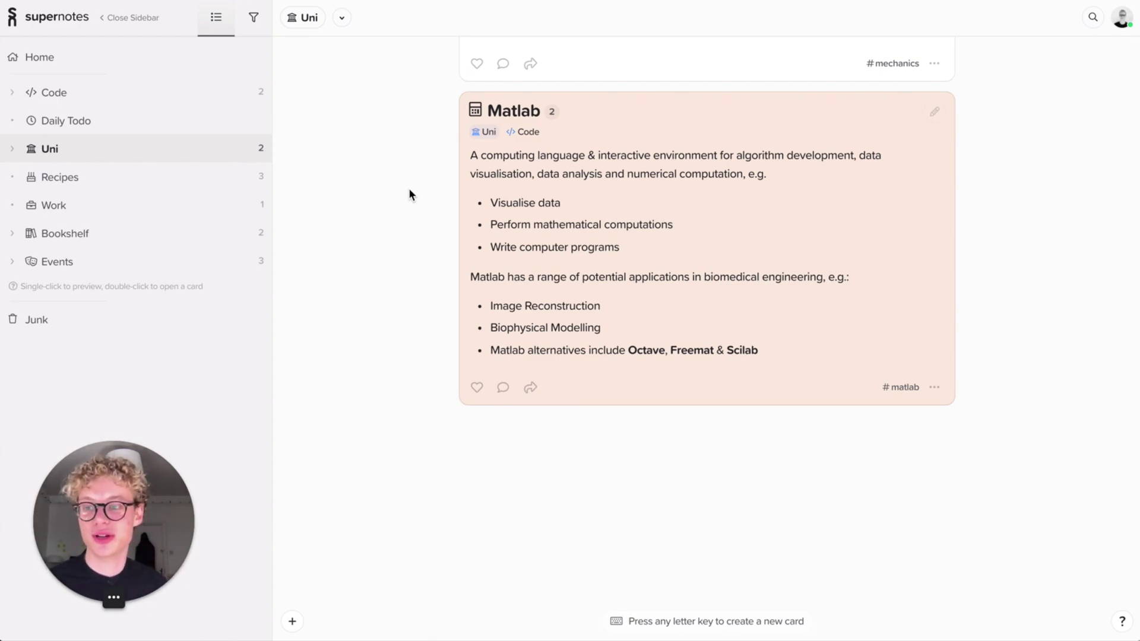
pyautogui.scroll(3, 410, 195)
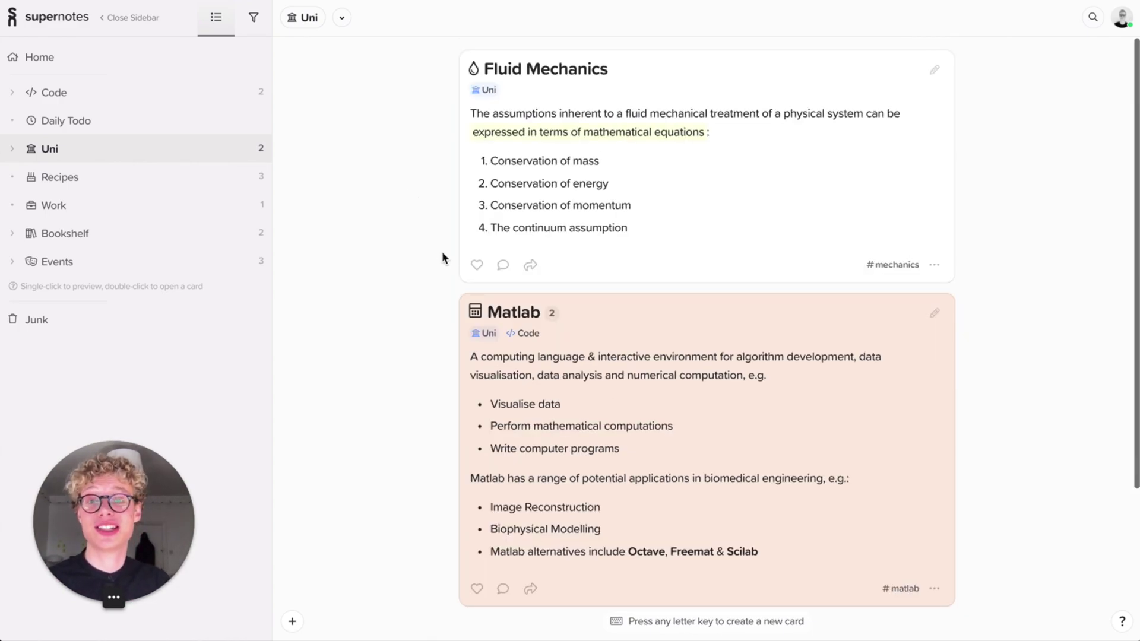